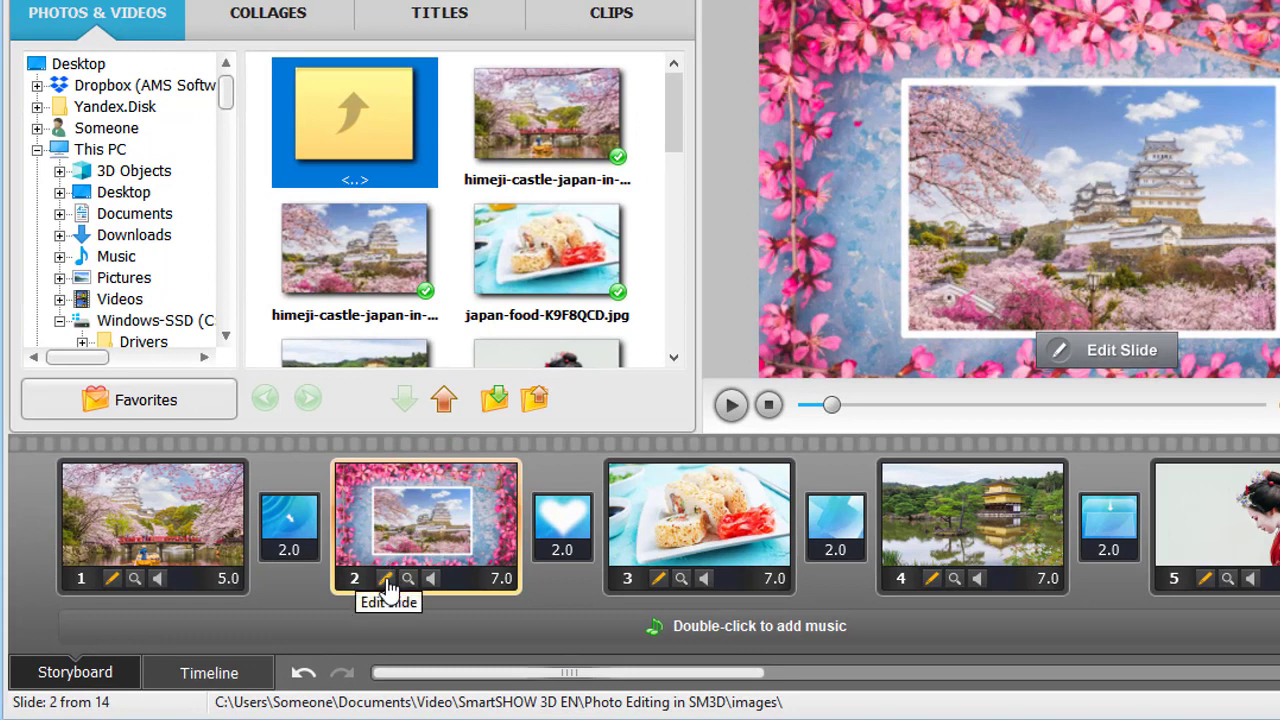
Step: Open slide 2, the castle photo in a cherry-blossom frame, in the slide editor
{"action": "left_click", "coordinate": [386, 580]}
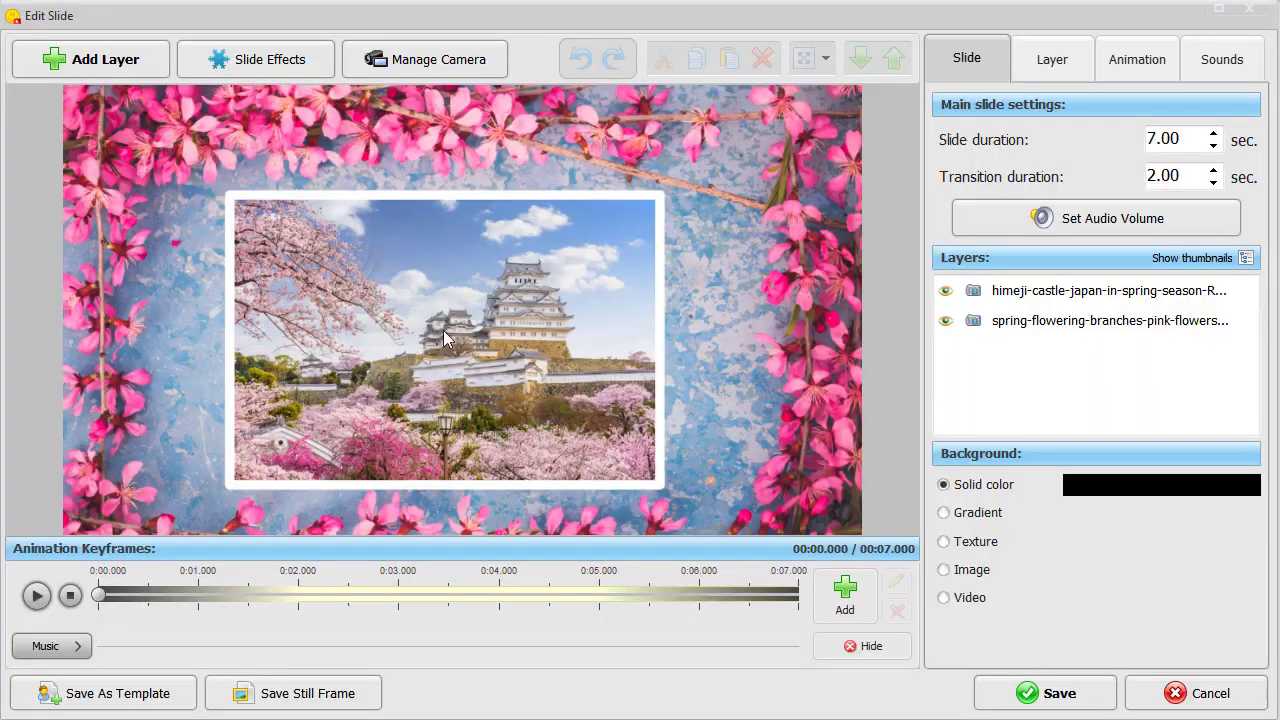
Step: Auto-enhance the castle photo with Color 66%, Lighting 67% and effect strength 93%
{"action": "left_click", "coordinate": [443, 330]}
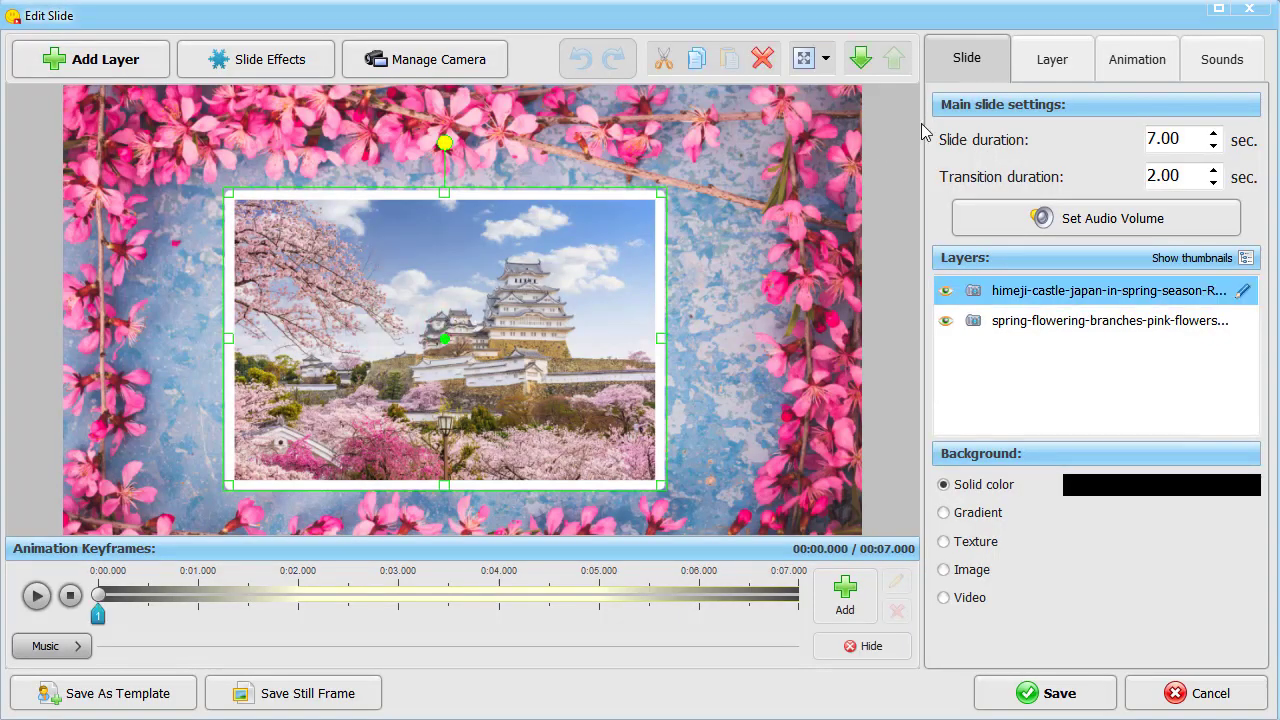
{"action": "left_click", "coordinate": [1055, 64]}
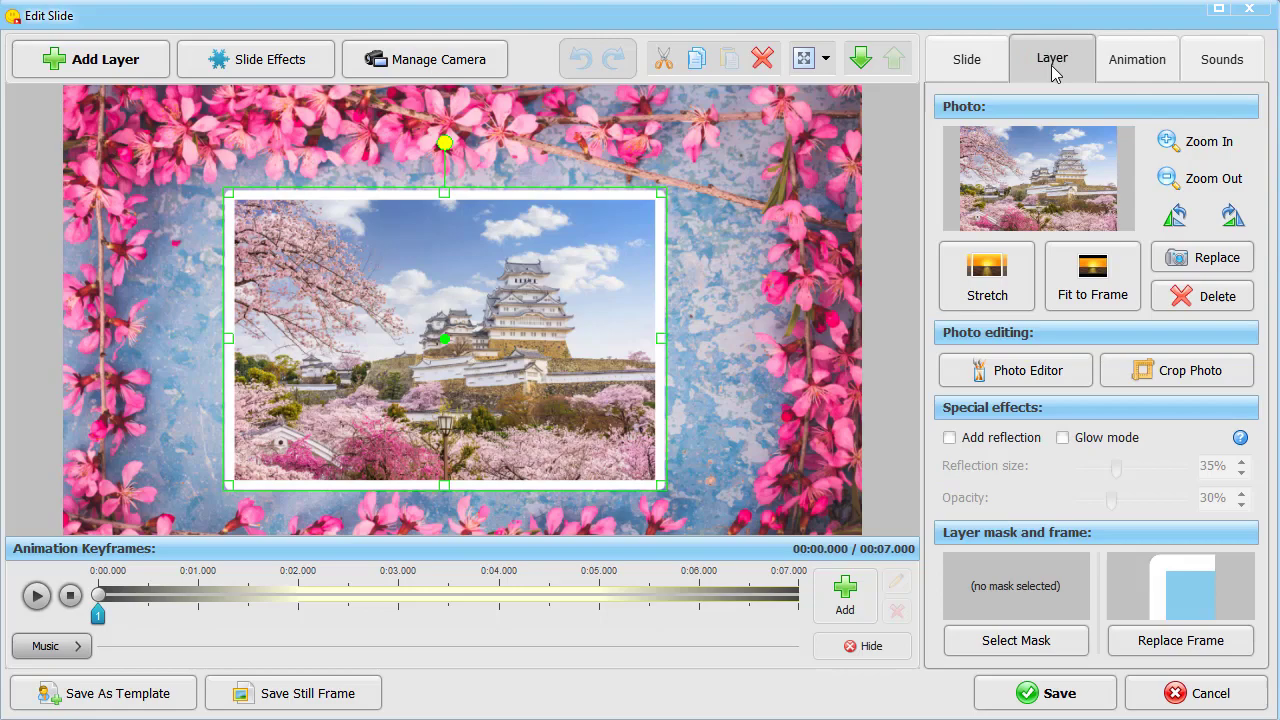
{"action": "left_click", "coordinate": [990, 368]}
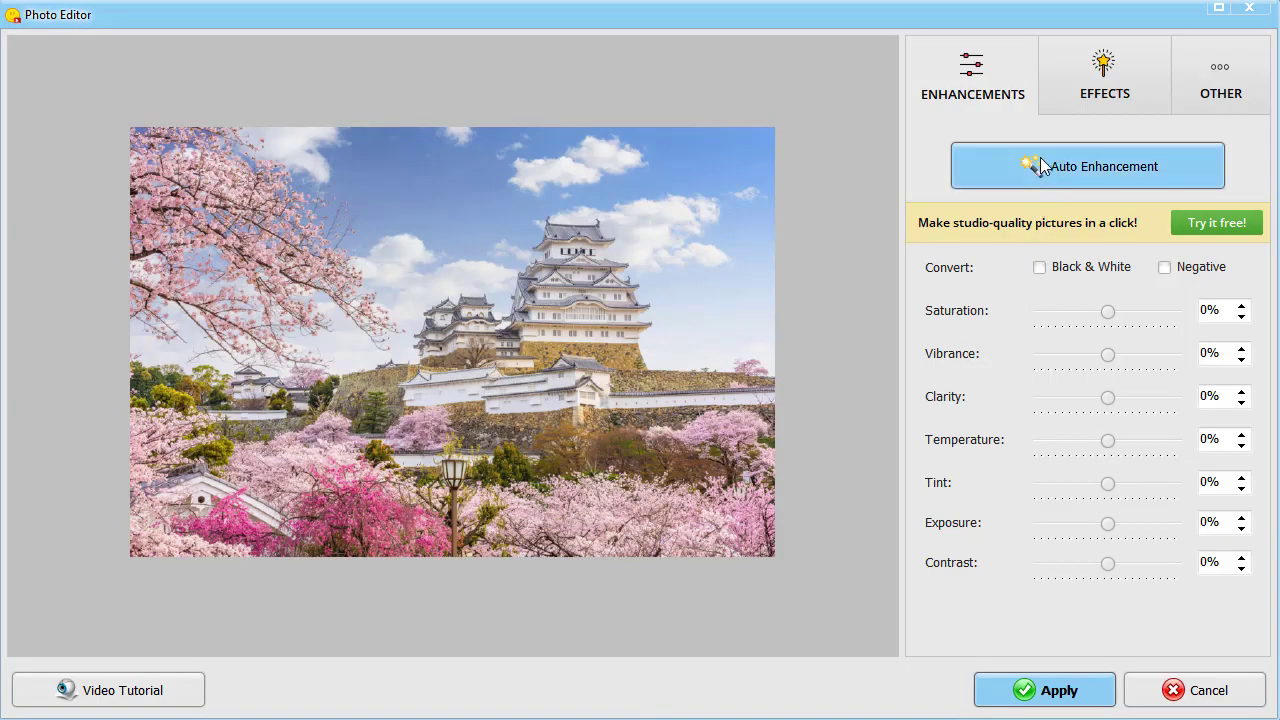
{"action": "left_click", "coordinate": [1040, 163]}
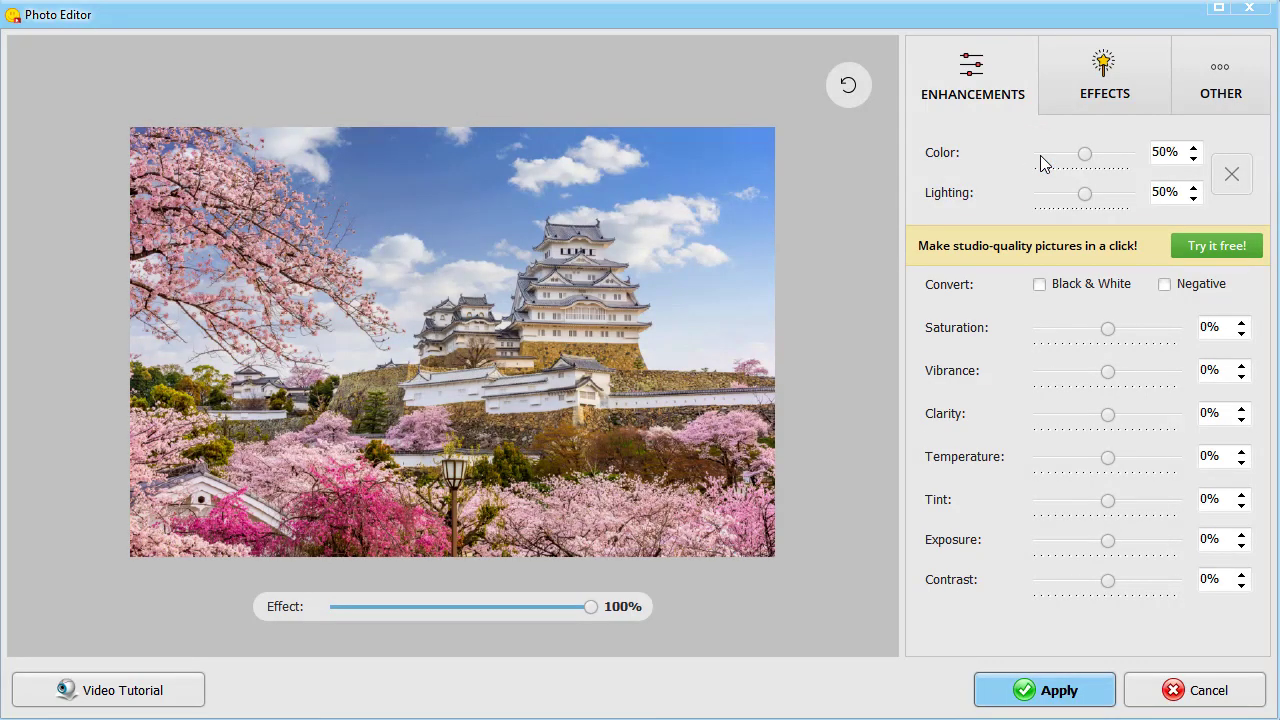
{"action": "left_click_drag", "start_coordinate": [1084, 152], "coordinate": [1100, 192]}
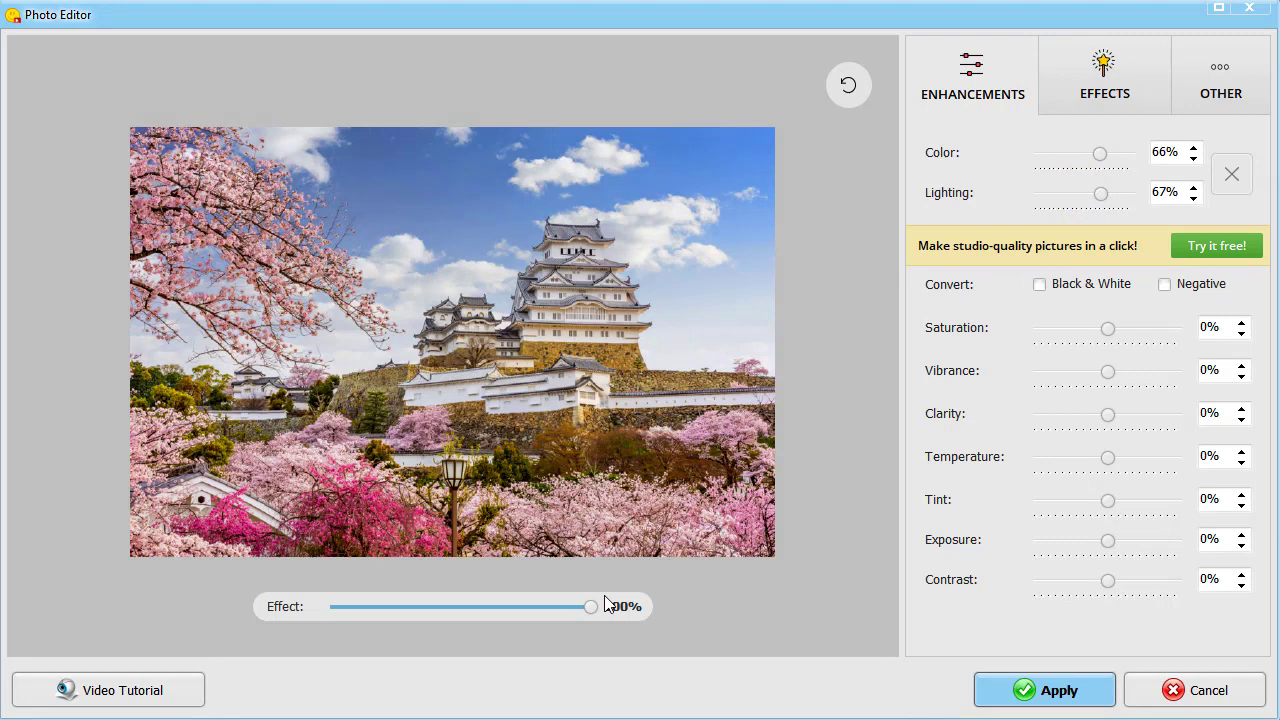
{"action": "mouse_move", "coordinate": [591, 607]}
{"action": "left_mouse_down"}
{"action": "mouse_move", "coordinate": [548, 612]}
{"action": "mouse_move", "coordinate": [574, 613]}
{"action": "left_mouse_up"}
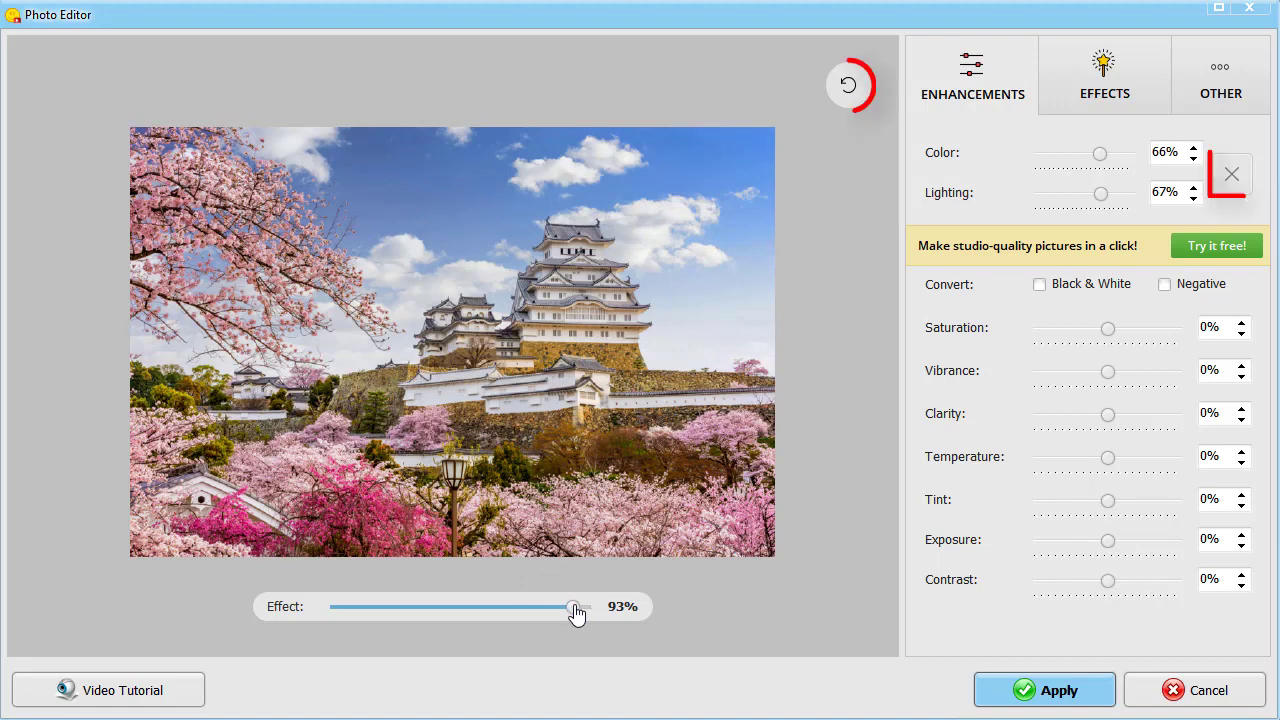
Step: Undo the auto enhancement and briefly preview the Black & White and Negative looks
{"action": "left_click", "coordinate": [1228, 177]}
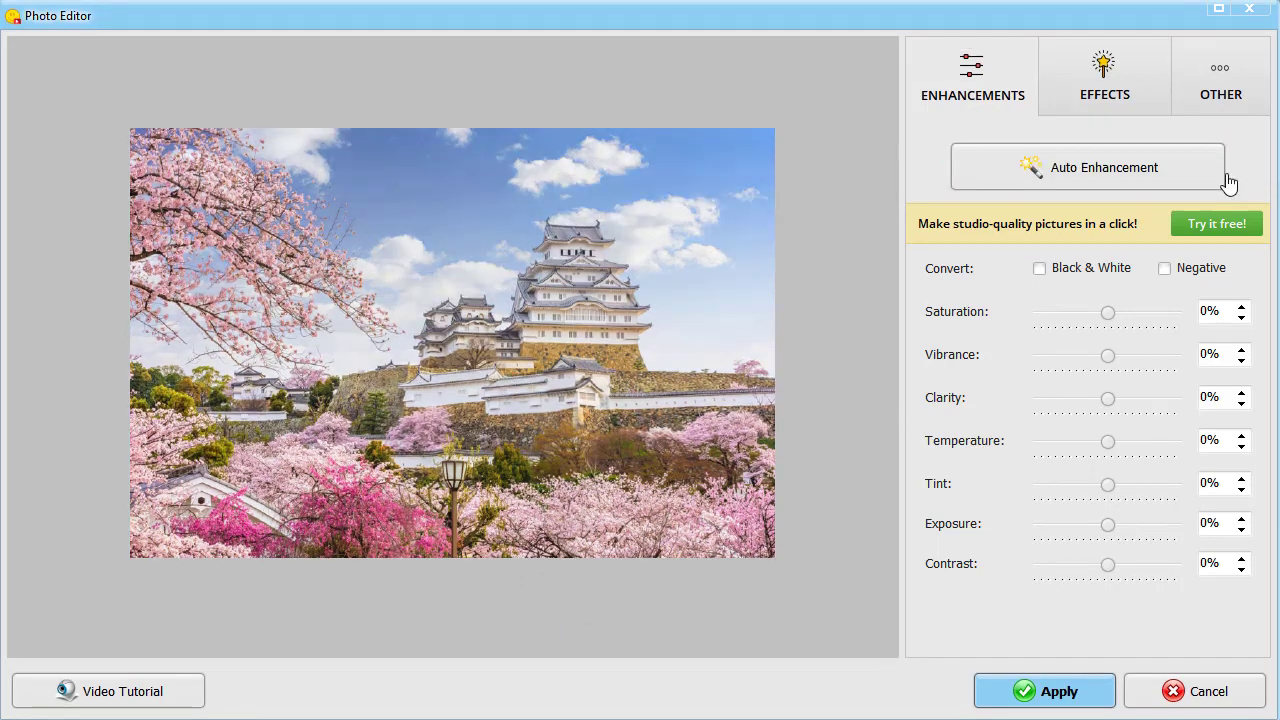
{"action": "left_click", "coordinate": [1039, 268]}
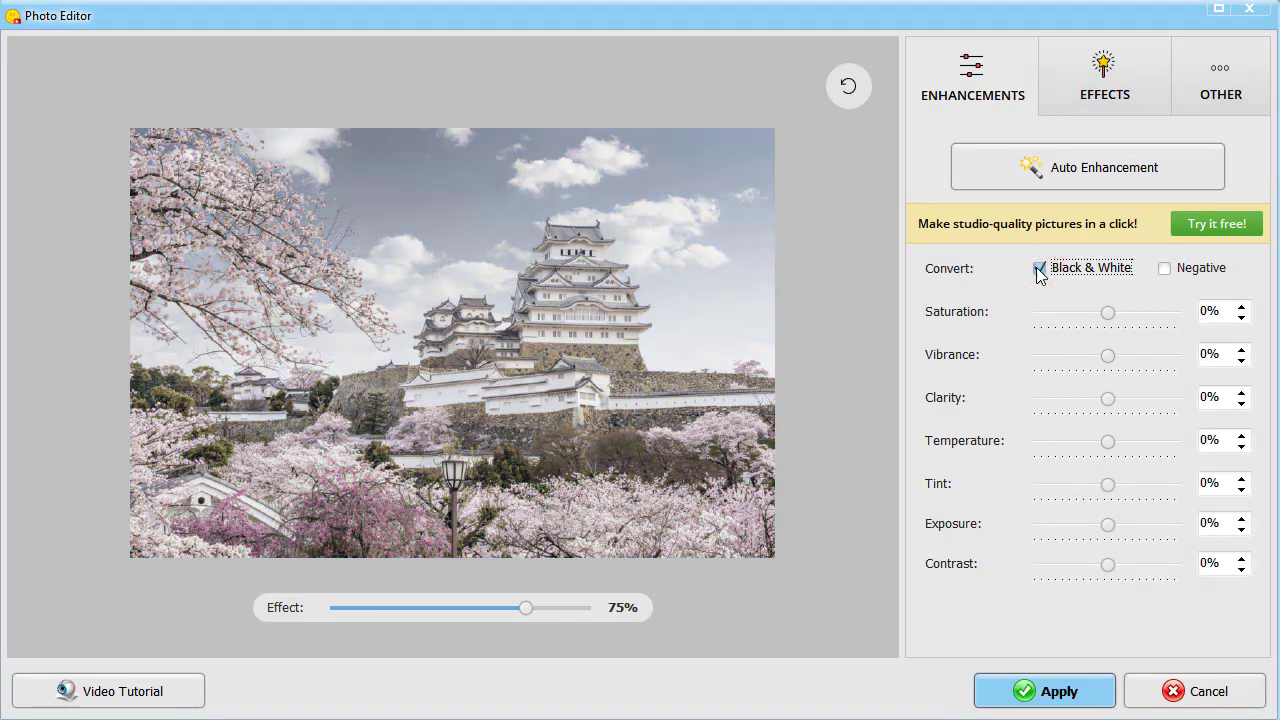
{"action": "left_click", "coordinate": [1039, 268]}
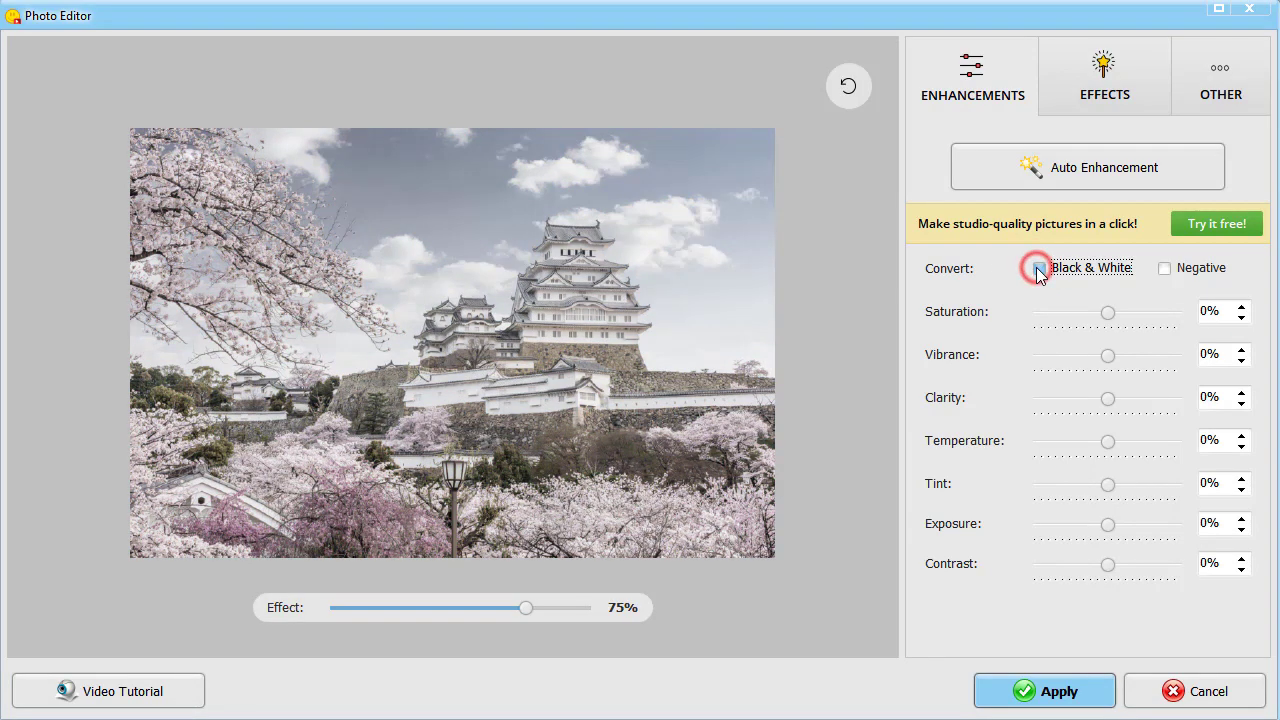
{"action": "left_click", "coordinate": [1164, 268]}
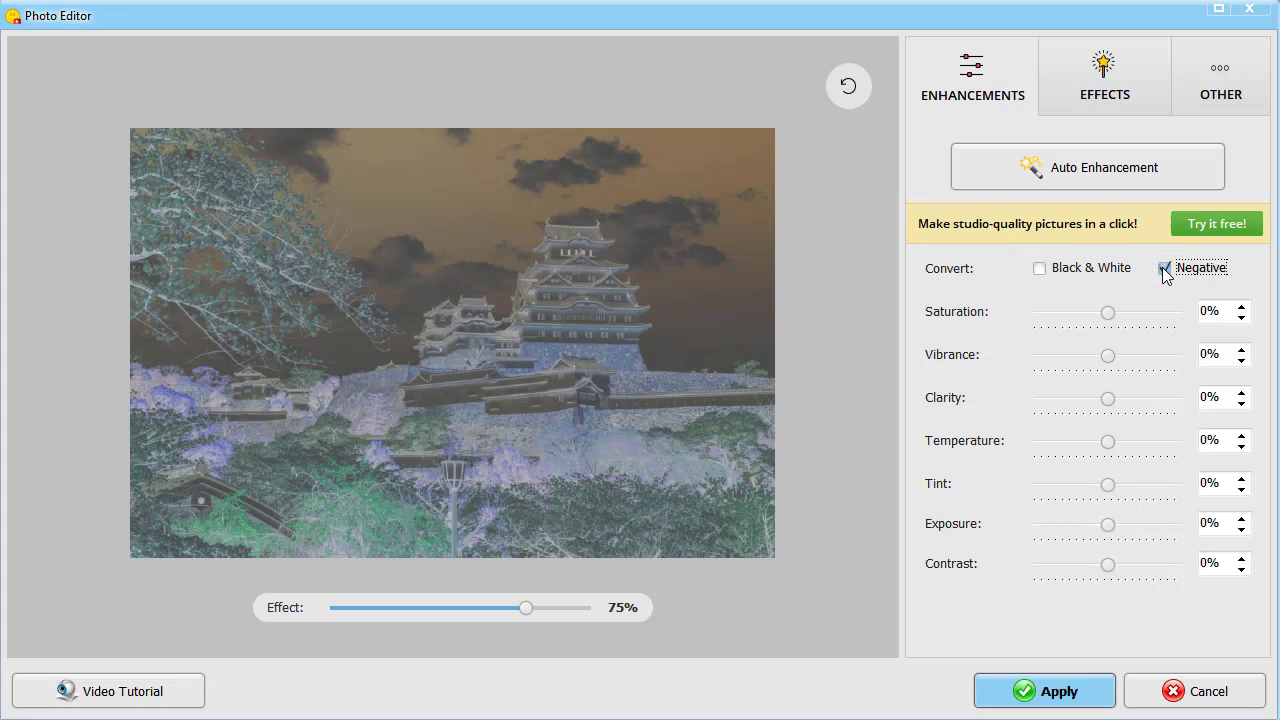
{"action": "left_click", "coordinate": [1164, 268]}
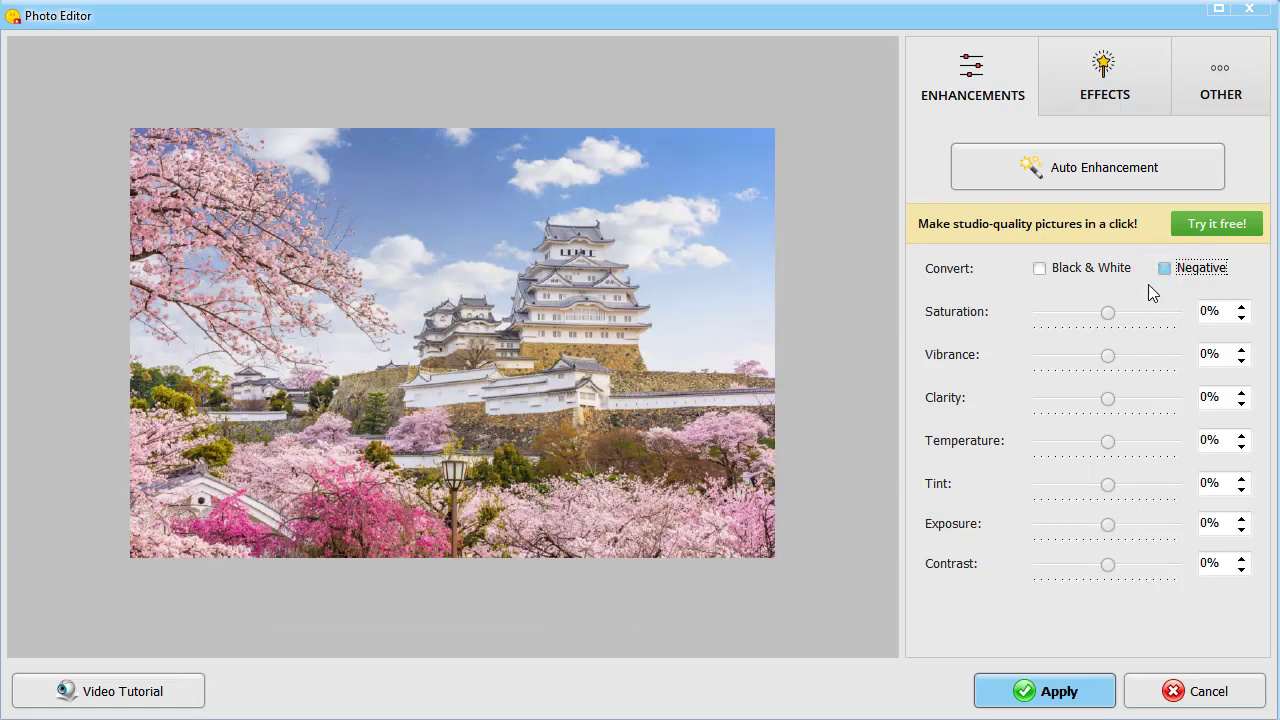
Step: Manually raise saturation to 47%, vibrance to 34%, and adjust the effect strength
{"action": "left_click_drag", "start_coordinate": [1107, 313], "coordinate": [1141, 313]}
{"action": "mouse_move", "coordinate": [1107, 356]}
{"action": "left_mouse_down"}
{"action": "mouse_move", "coordinate": [1137, 358]}
{"action": "mouse_move", "coordinate": [1122, 424]}
{"action": "mouse_move", "coordinate": [1149, 447]}
{"action": "mouse_move", "coordinate": [1089, 443]}
{"action": "mouse_move", "coordinate": [1113, 444]}
{"action": "mouse_move", "coordinate": [1090, 484]}
{"action": "mouse_move", "coordinate": [1117, 486]}
{"action": "mouse_move", "coordinate": [1120, 530]}
{"action": "mouse_move", "coordinate": [1097, 526]}
{"action": "mouse_move", "coordinate": [1117, 534]}
{"action": "mouse_move", "coordinate": [1120, 564]}
{"action": "left_mouse_up"}
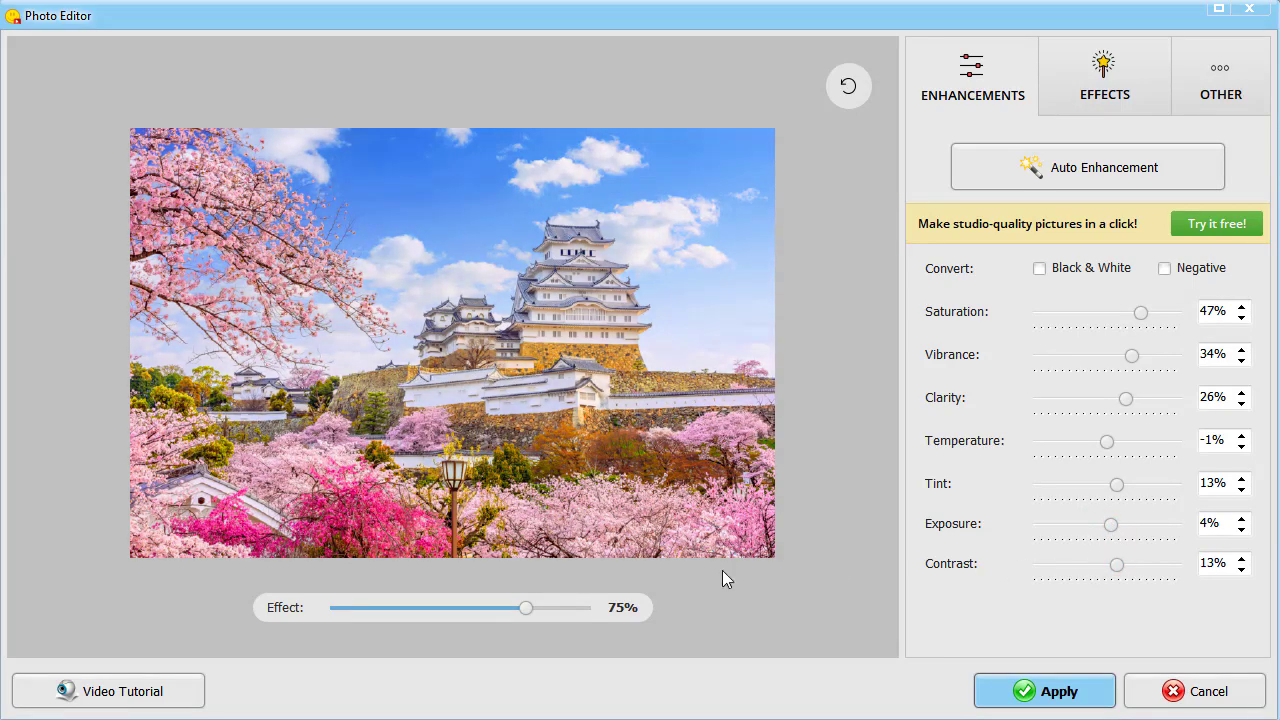
{"action": "mouse_move", "coordinate": [523, 609]}
{"action": "left_mouse_down"}
{"action": "mouse_move", "coordinate": [596, 634]}
{"action": "mouse_move", "coordinate": [460, 612]}
{"action": "mouse_move", "coordinate": [553, 628]}
{"action": "left_mouse_up"}
Step: Apply the castle edits, then open the framed portrait in the Photo Editor
{"action": "left_click", "coordinate": [1024, 691]}
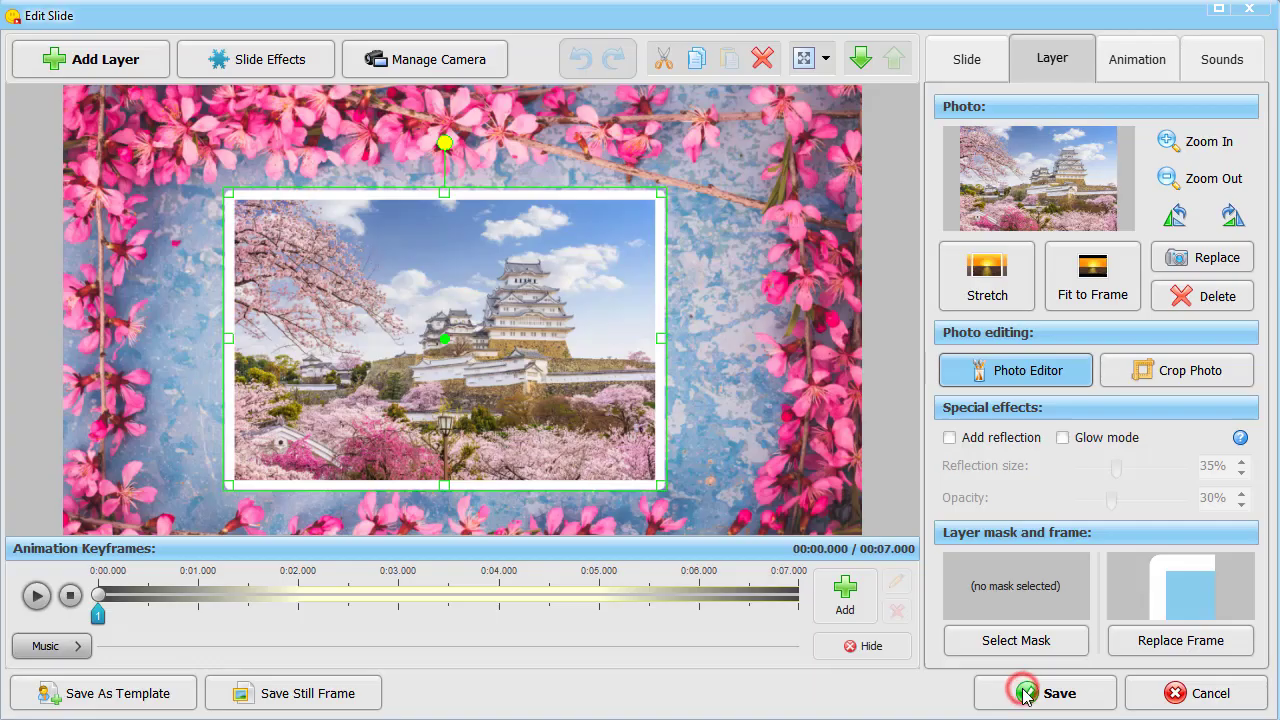
{"action": "left_click", "coordinate": [1024, 693]}
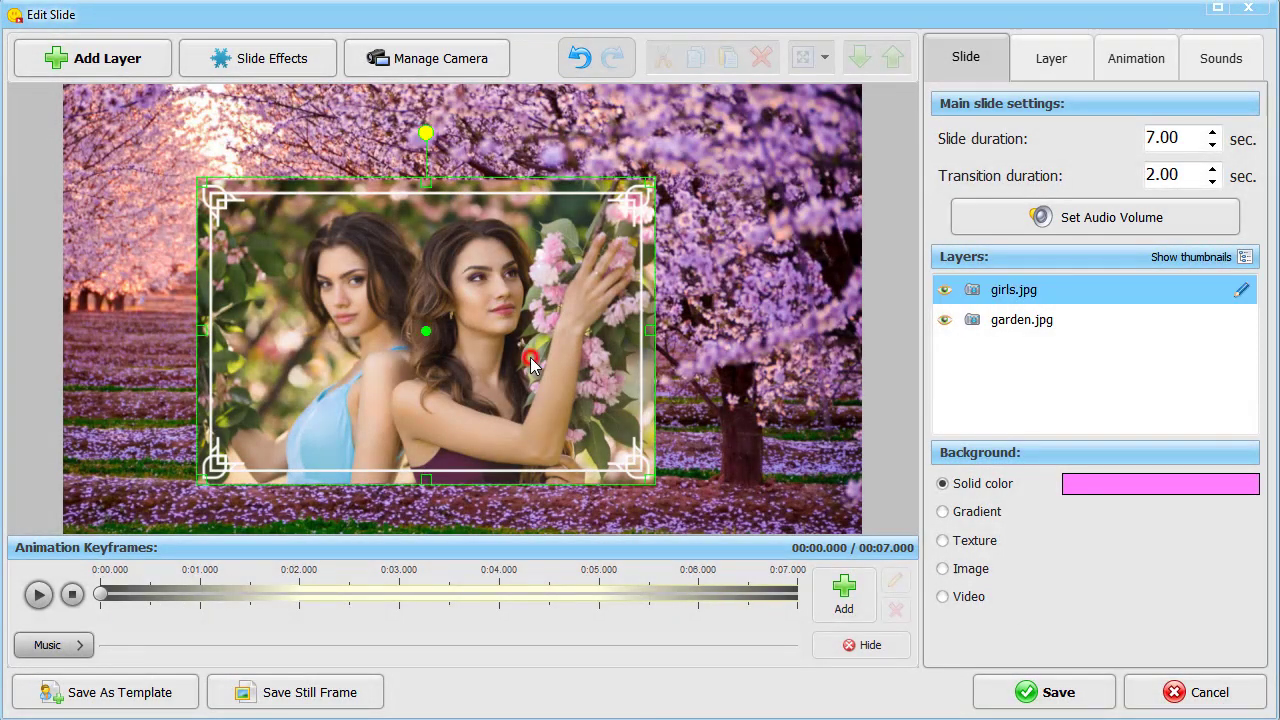
{"action": "left_click", "coordinate": [1049, 62]}
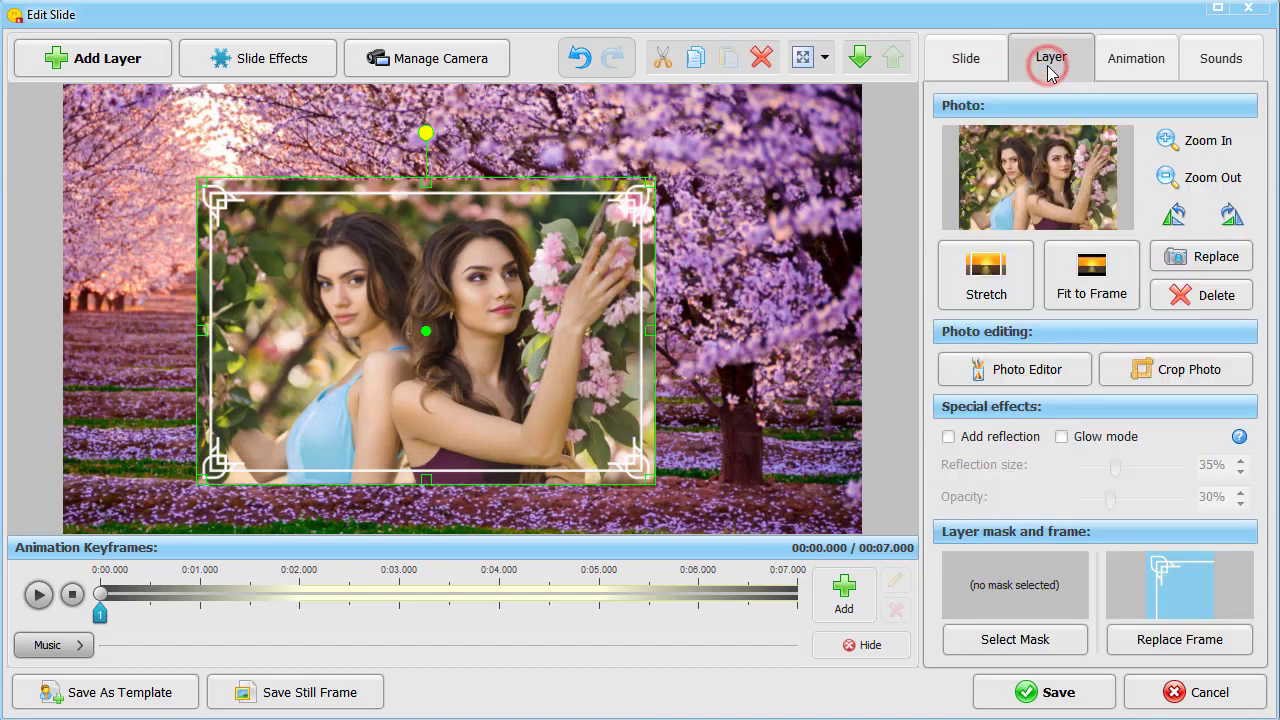
{"action": "left_click", "coordinate": [980, 370]}
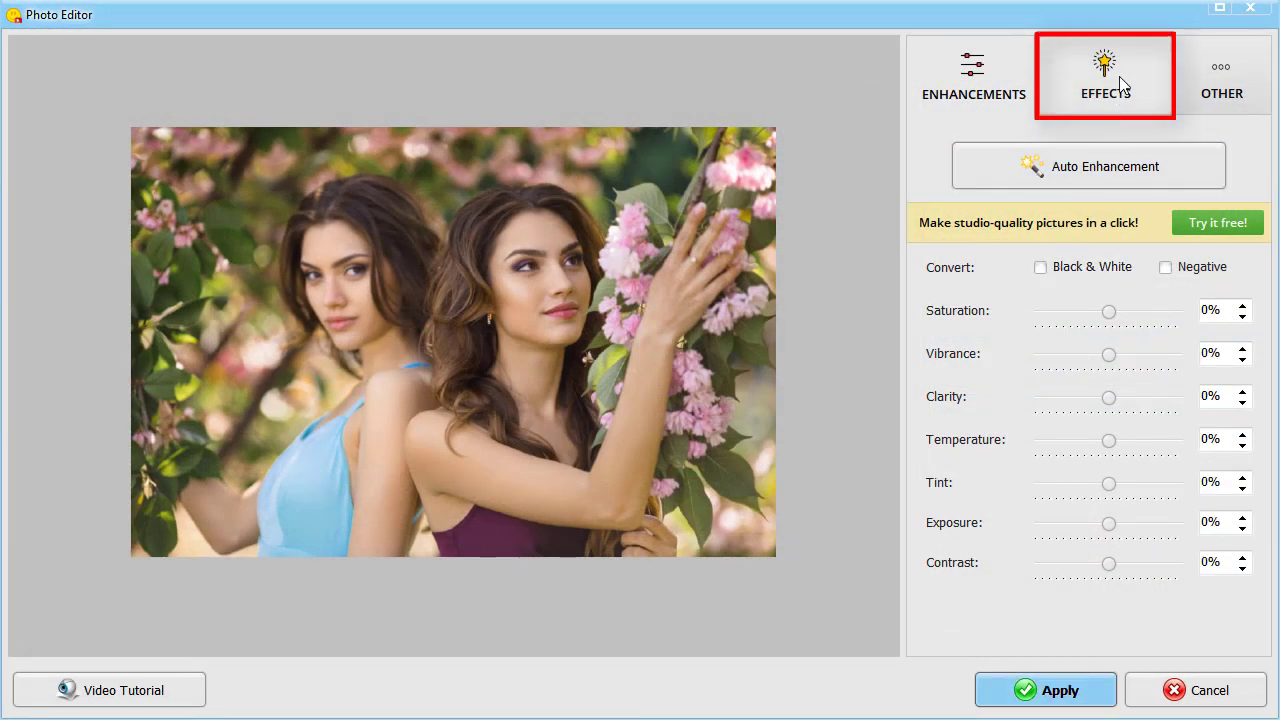
Step: Preview the Golden Age, London, Paris at dusk and Sepia print filters on the portrait
{"action": "left_click", "coordinate": [1119, 76]}
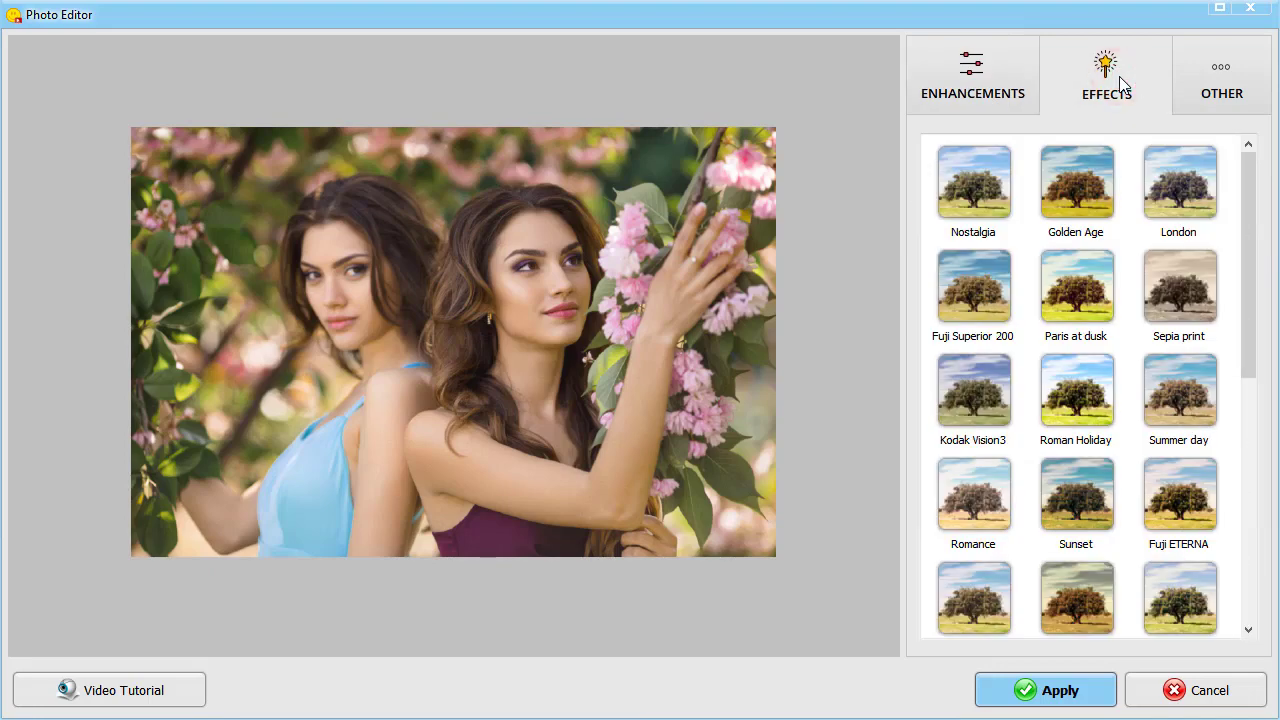
{"action": "mouse_move", "coordinate": [1246, 176]}
{"action": "left_mouse_down"}
{"action": "mouse_move", "coordinate": [1263, 378]}
{"action": "mouse_move", "coordinate": [1254, 189]}
{"action": "left_mouse_up"}
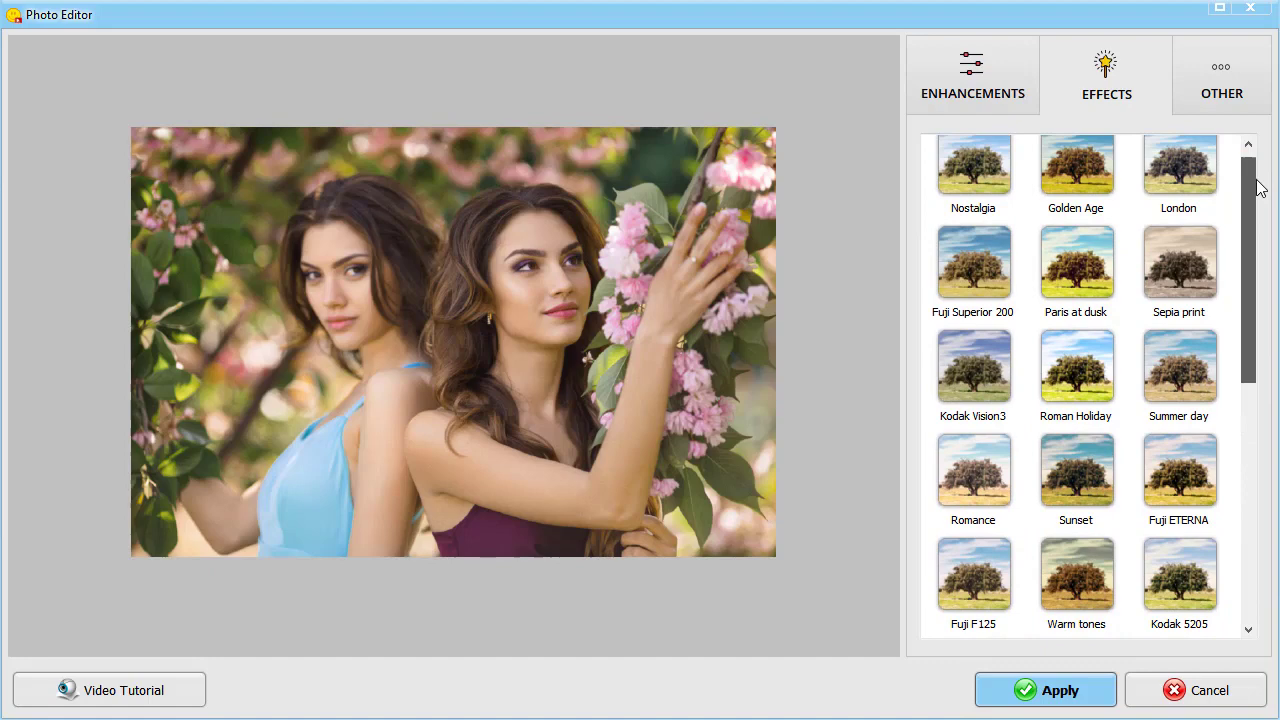
{"action": "left_click", "coordinate": [1092, 183]}
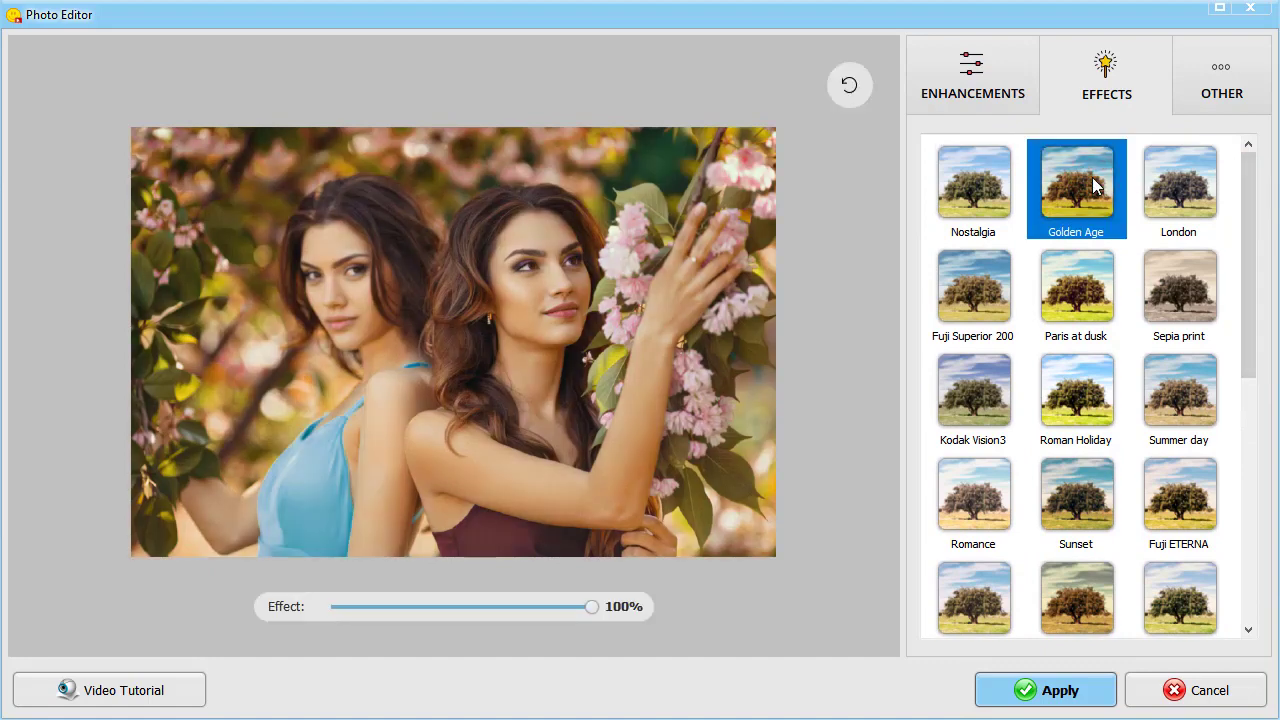
{"action": "left_click", "coordinate": [1176, 189]}
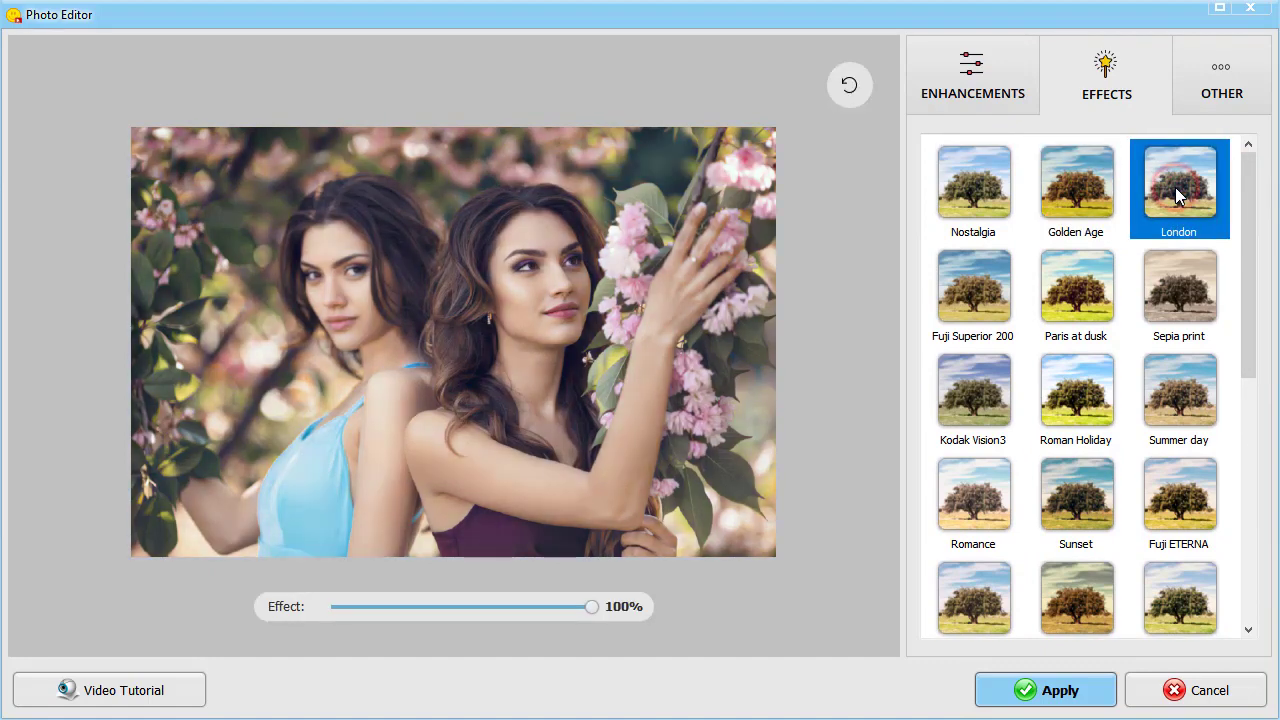
{"action": "left_click", "coordinate": [1078, 290]}
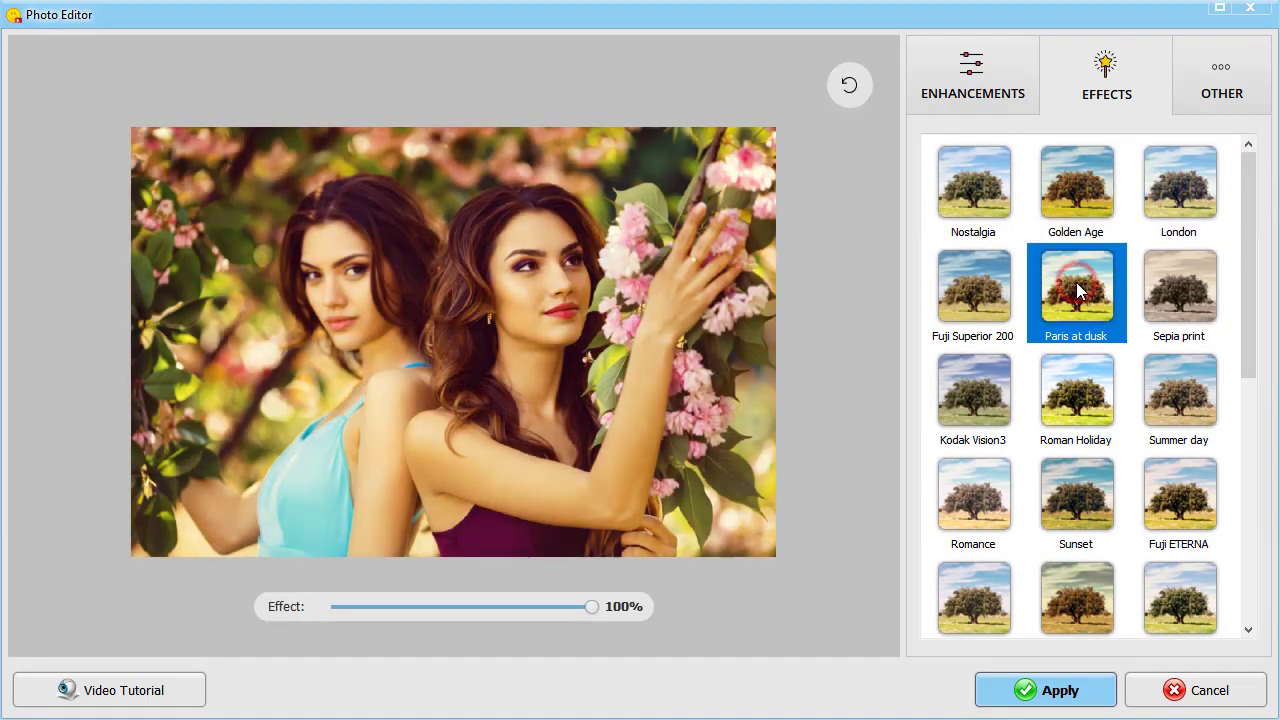
{"action": "left_click", "coordinate": [1175, 300]}
Step: Try Summer day, then give the portrait the Romance effect at 79% strength
{"action": "left_click", "coordinate": [1080, 398]}
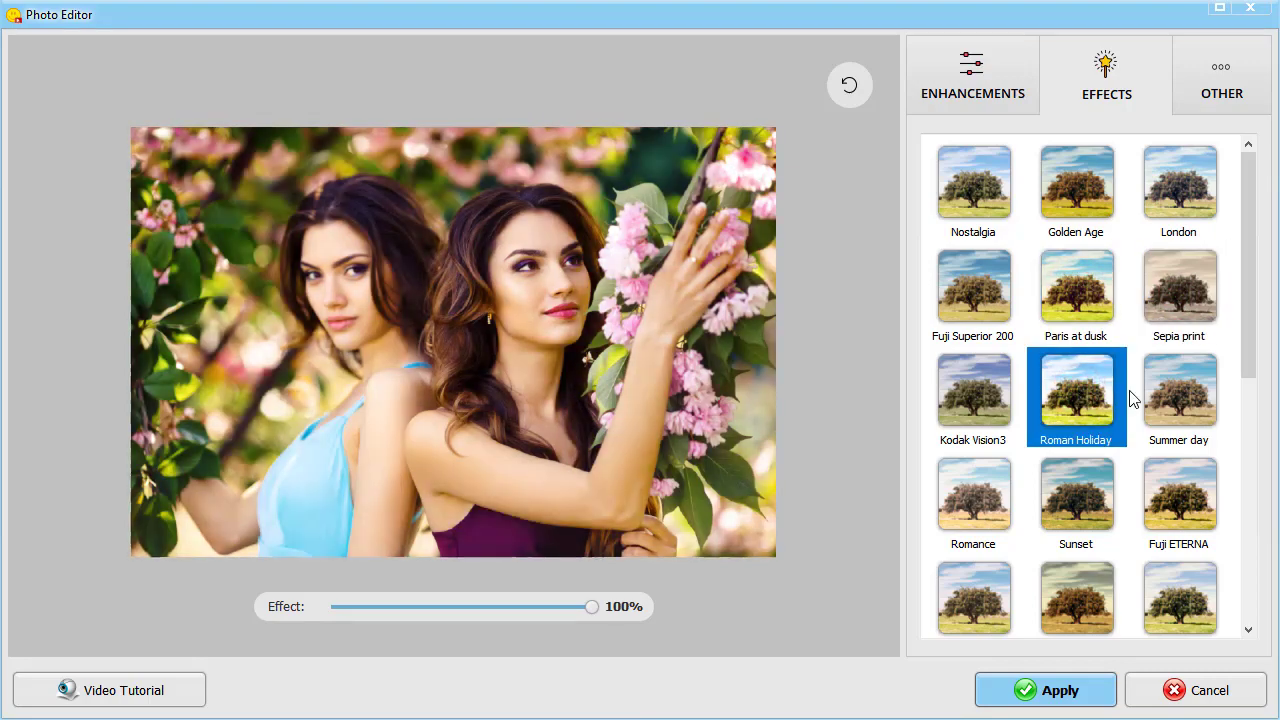
{"action": "left_click", "coordinate": [1184, 407]}
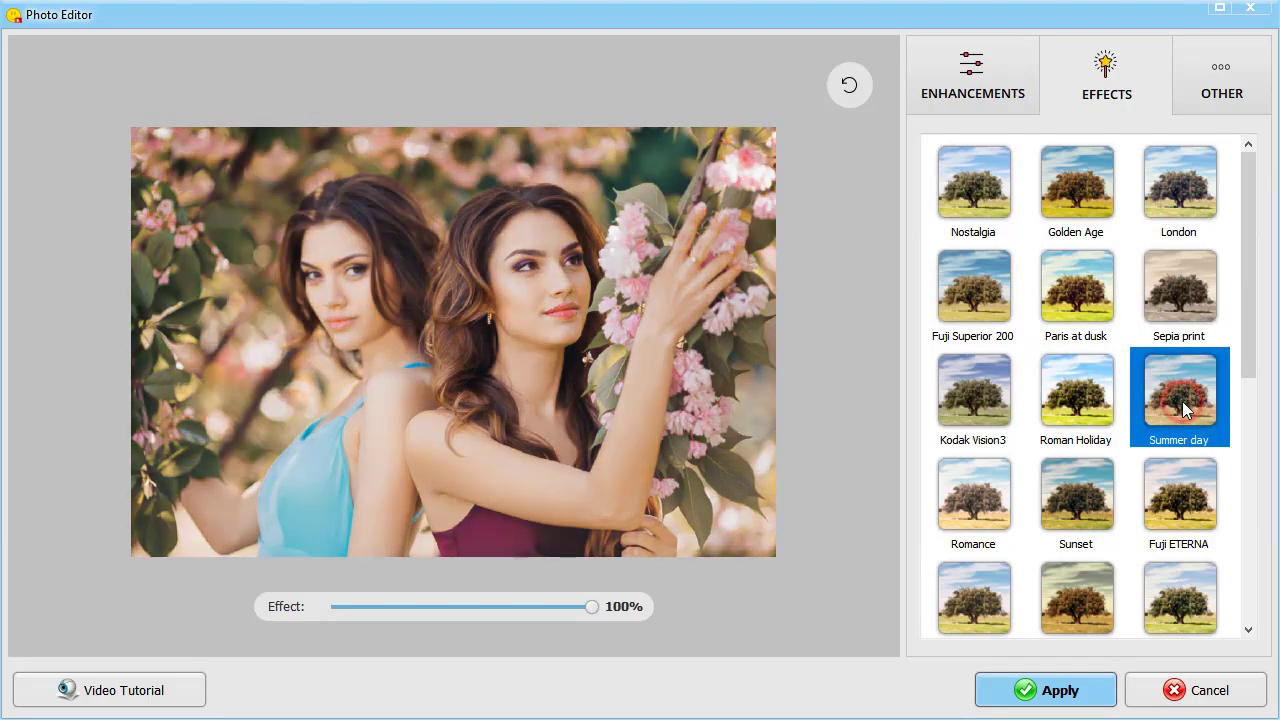
{"action": "left_click", "coordinate": [973, 495]}
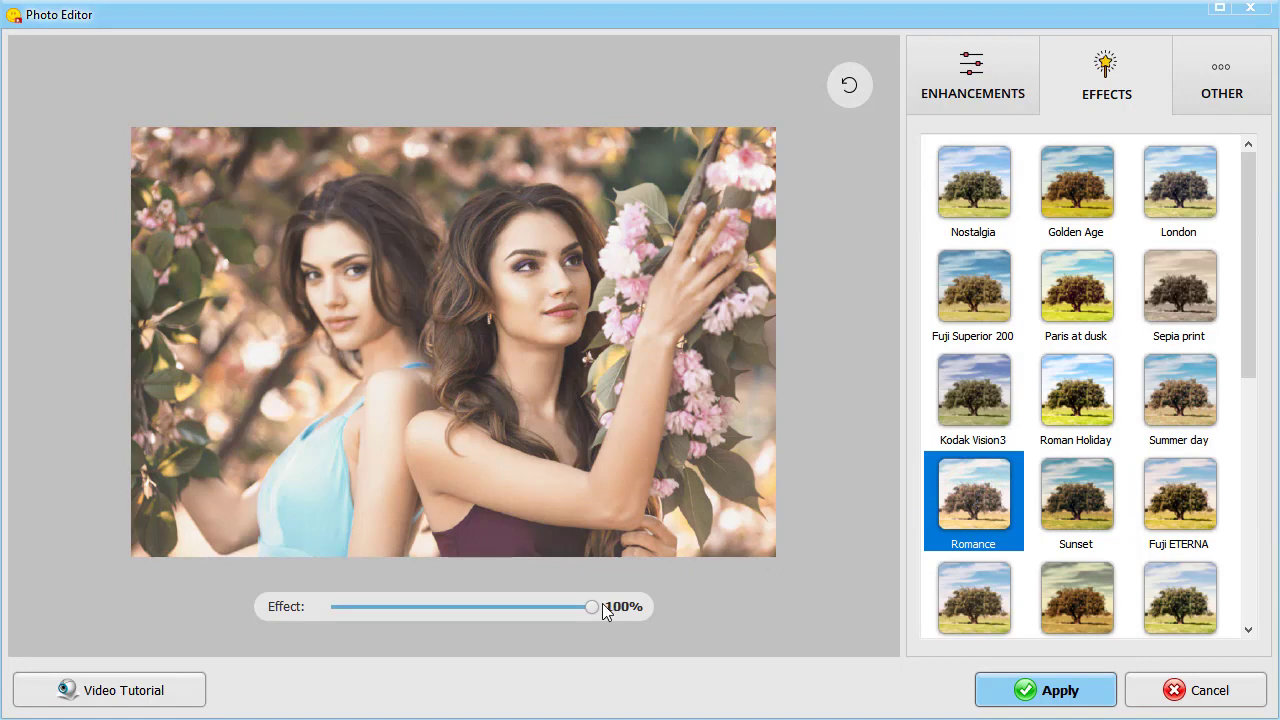
{"action": "left_click_drag", "start_coordinate": [595, 607], "coordinate": [538, 607]}
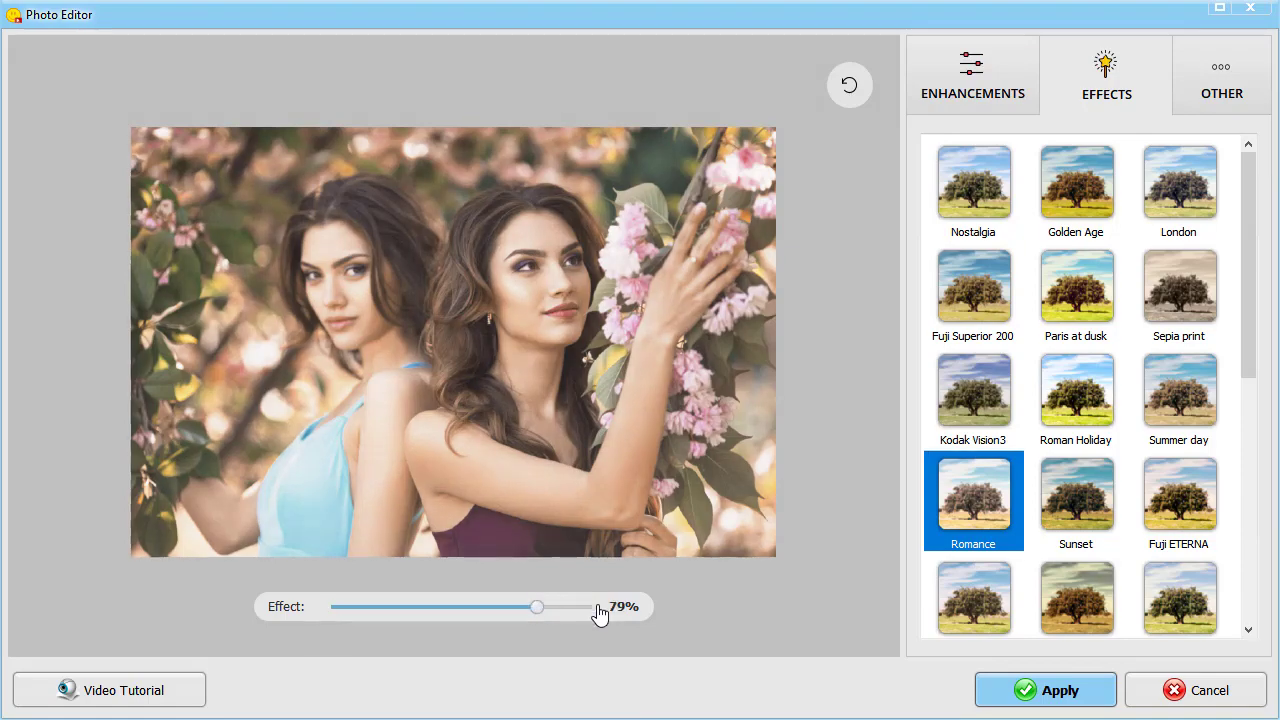
Step: Reapply the portrait's recent Romance effect to the cherry-blossom background at 82% strength
{"action": "left_click", "coordinate": [1030, 690]}
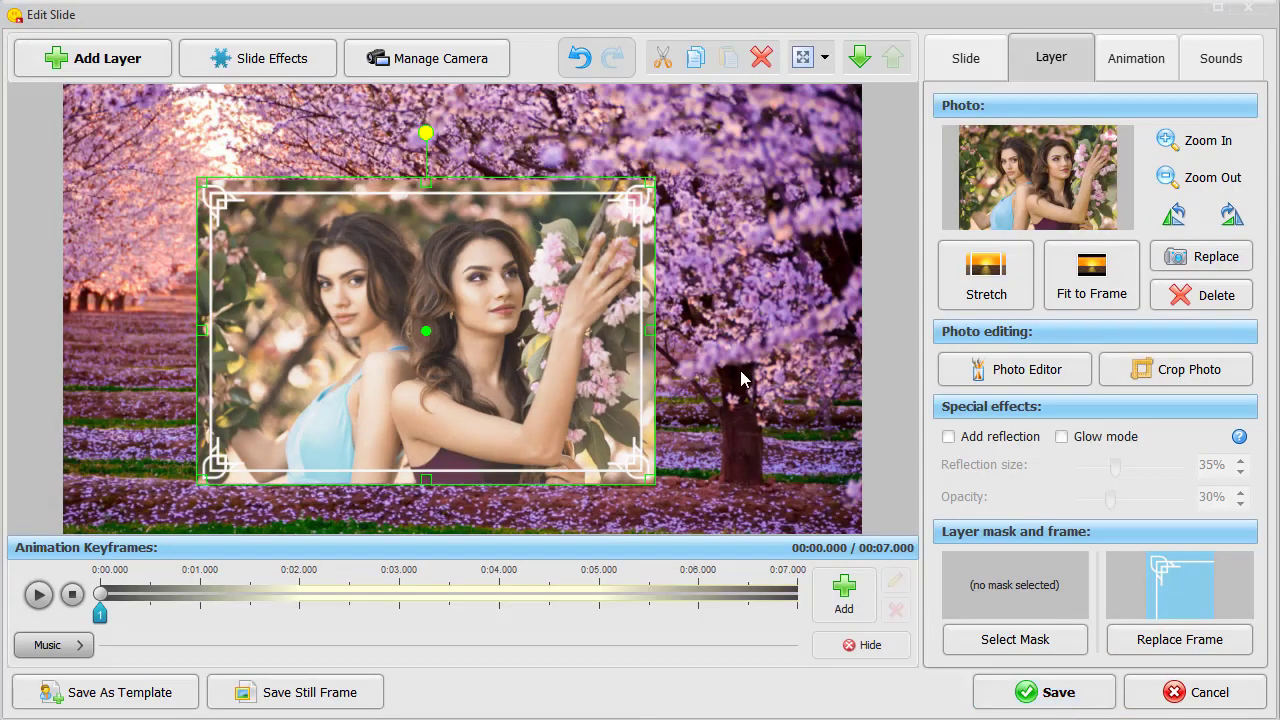
{"action": "left_click", "coordinate": [740, 375]}
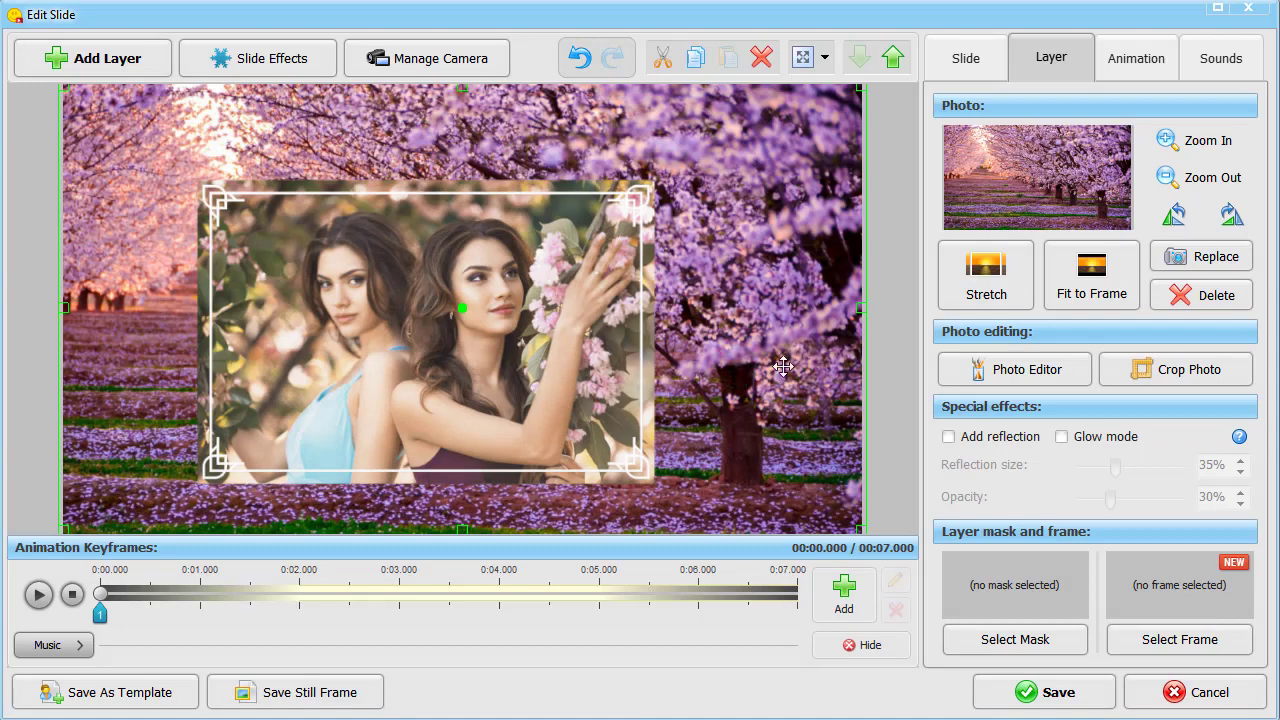
{"action": "left_click", "coordinate": [990, 370]}
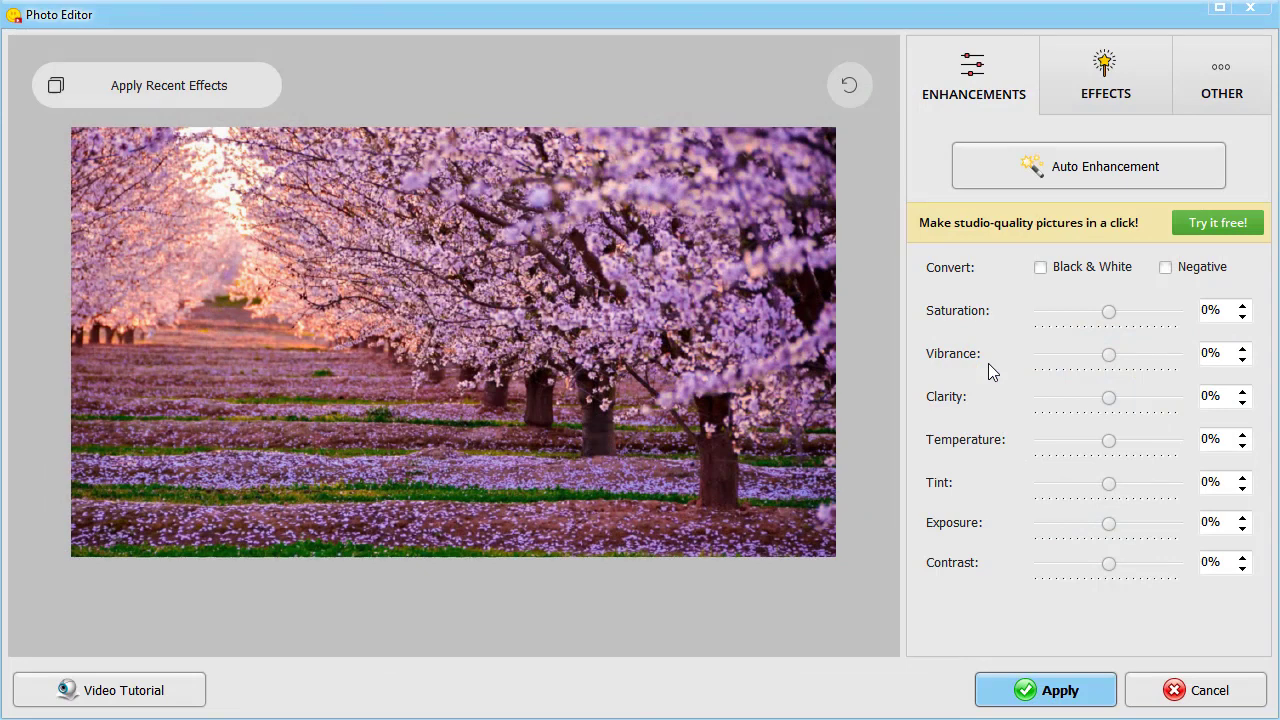
{"action": "left_click", "coordinate": [210, 88]}
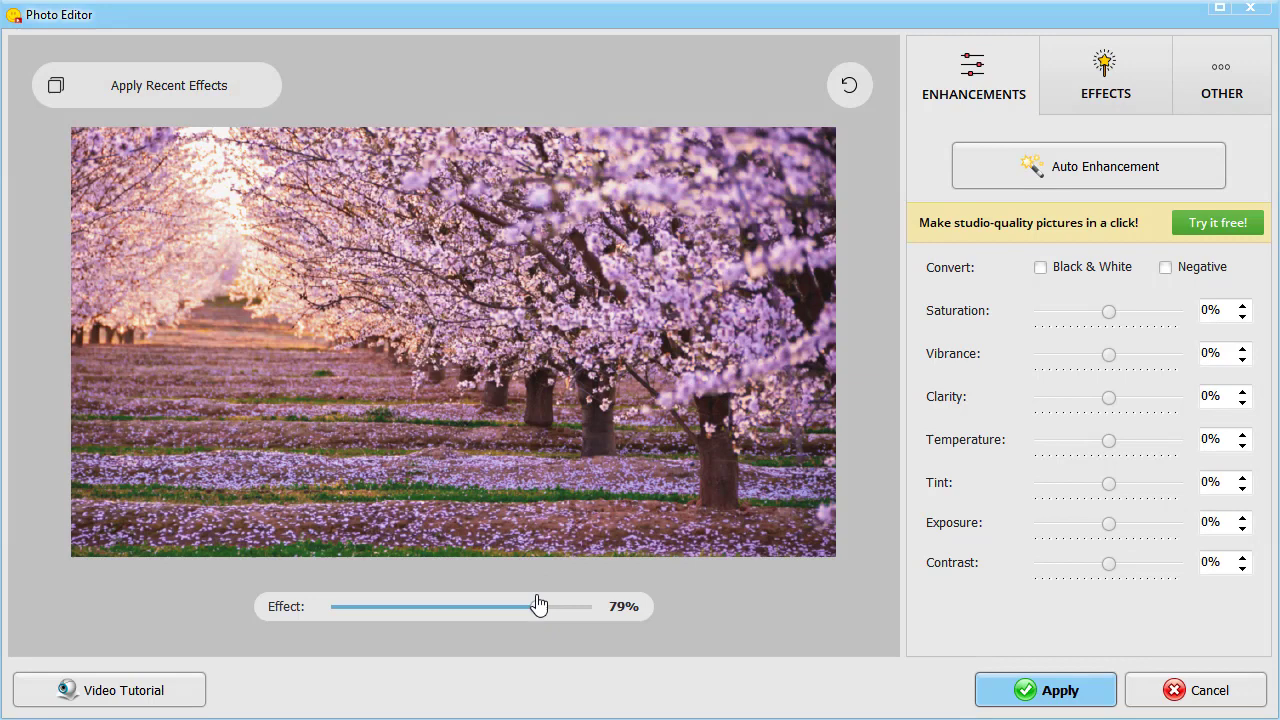
{"action": "mouse_move", "coordinate": [538, 604]}
{"action": "left_mouse_down"}
{"action": "mouse_move", "coordinate": [573, 615]}
{"action": "mouse_move", "coordinate": [549, 622]}
{"action": "left_mouse_up"}
Step: Trial the Mosaic filter with larger diamond and square cells, then disable it
{"action": "left_click", "coordinate": [1219, 88]}
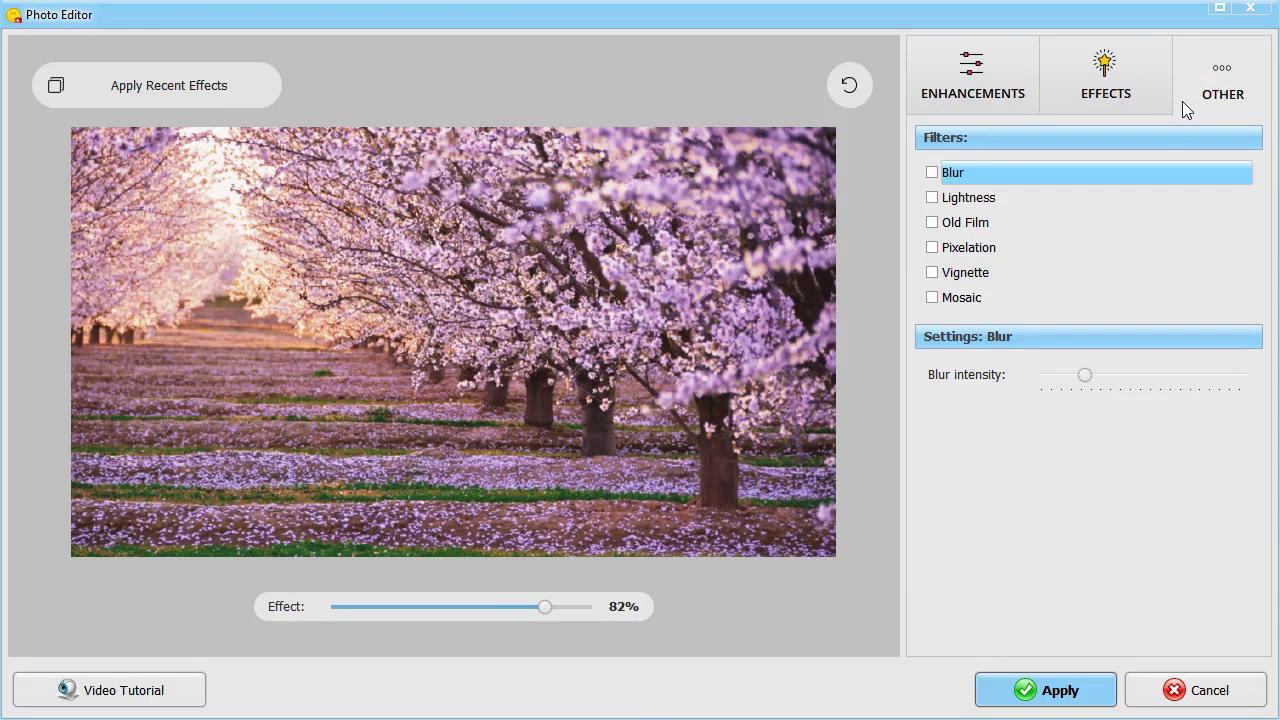
{"action": "left_click", "coordinate": [931, 297]}
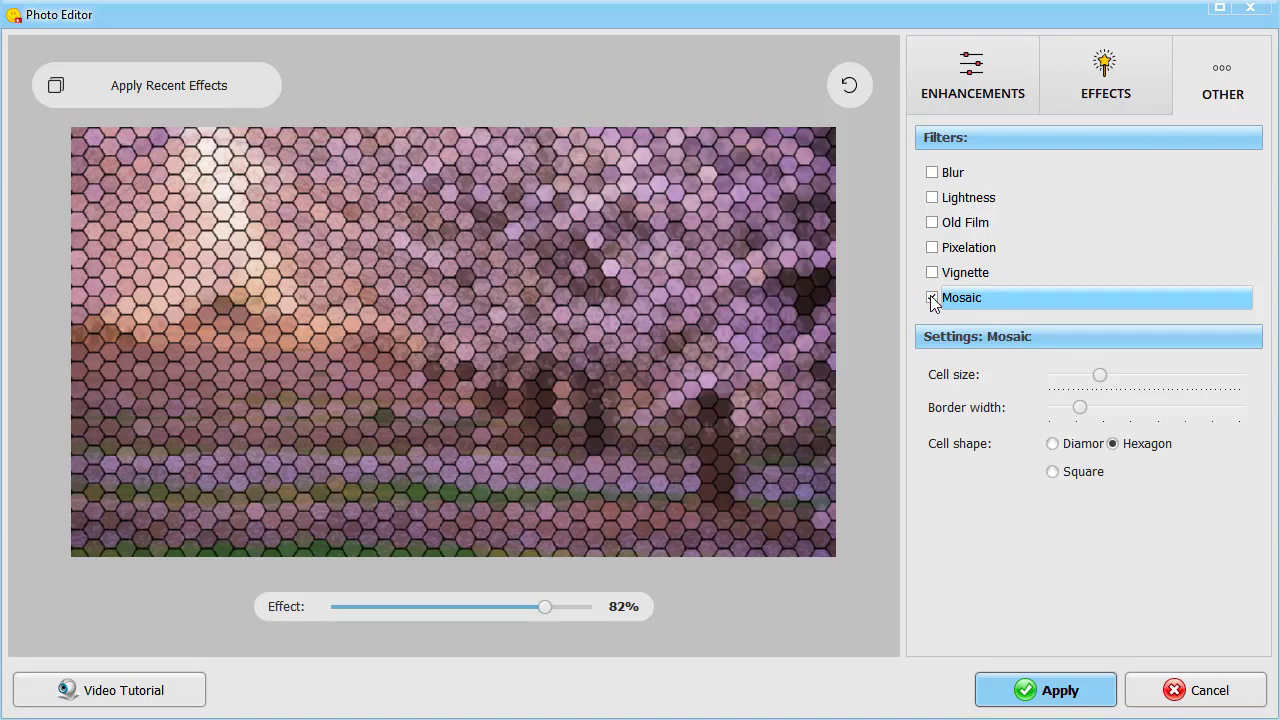
{"action": "left_click", "coordinate": [931, 297]}
{"action": "mouse_move", "coordinate": [1099, 374]}
{"action": "left_mouse_down"}
{"action": "mouse_move", "coordinate": [1117, 376]}
{"action": "mouse_move", "coordinate": [1105, 408]}
{"action": "mouse_move", "coordinate": [1080, 408]}
{"action": "left_mouse_up"}
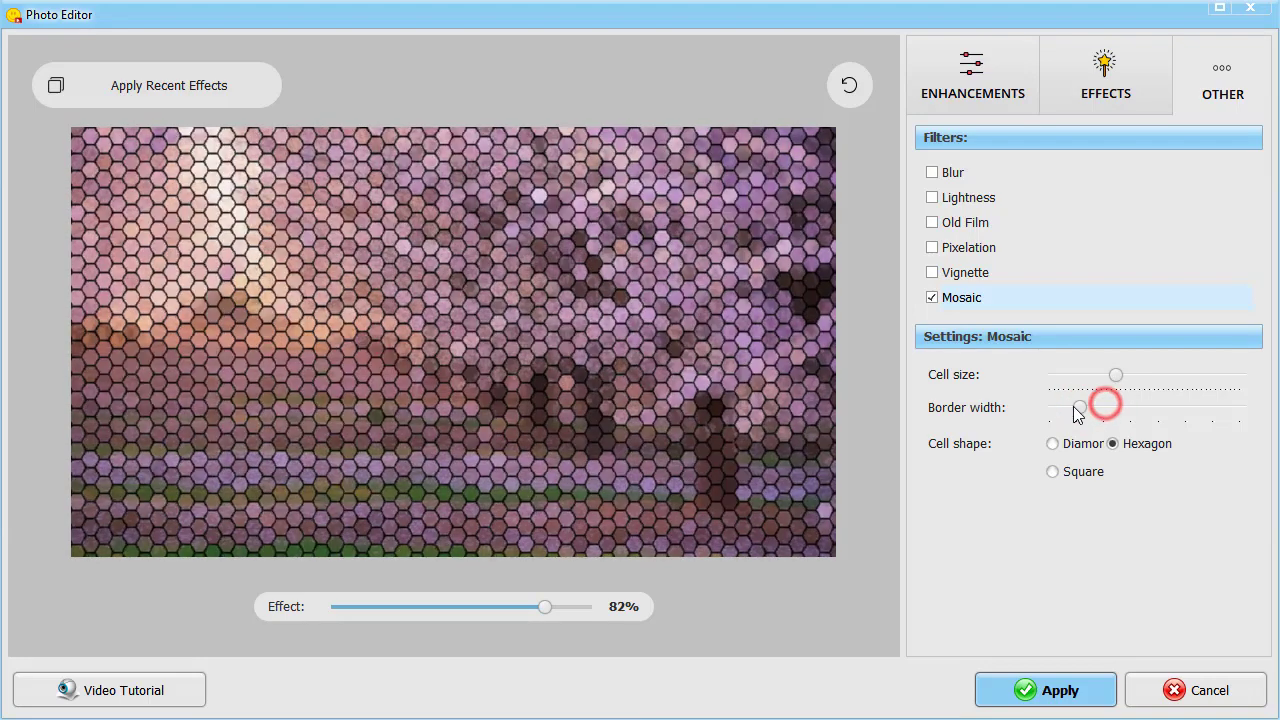
{"action": "left_click", "coordinate": [1053, 445]}
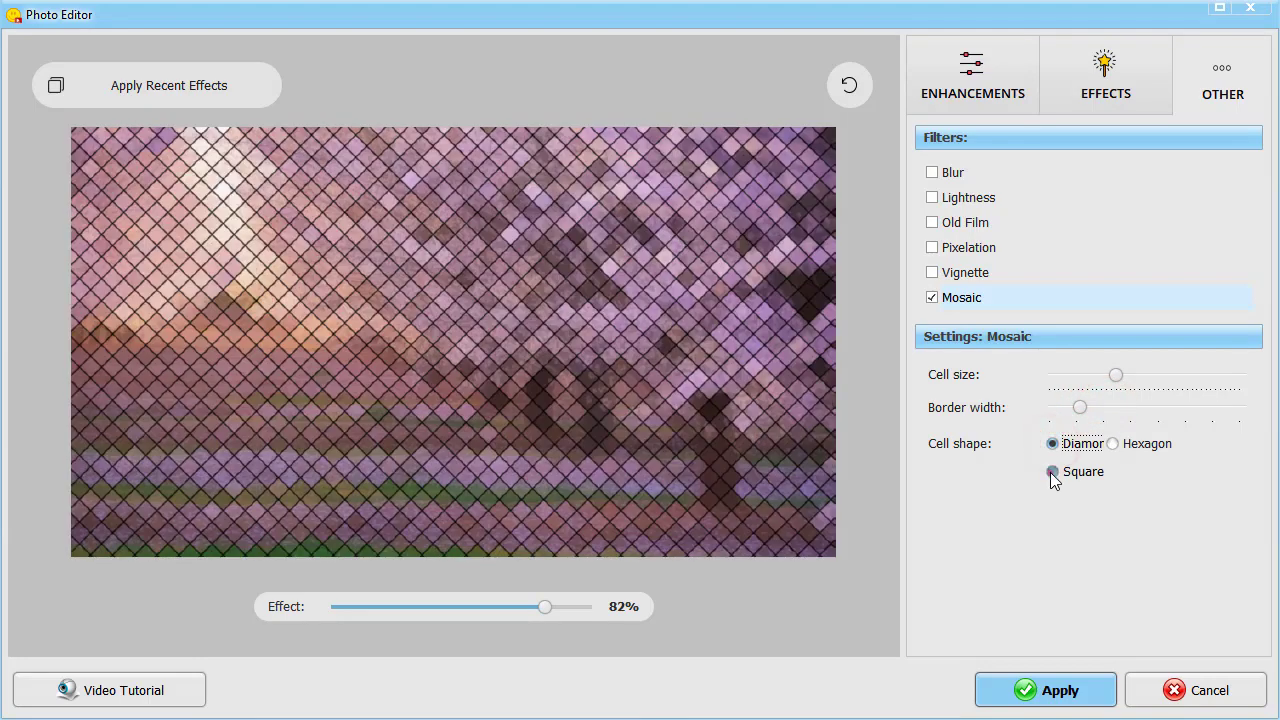
{"action": "left_click", "coordinate": [1052, 472]}
{"action": "left_click", "coordinate": [932, 297]}
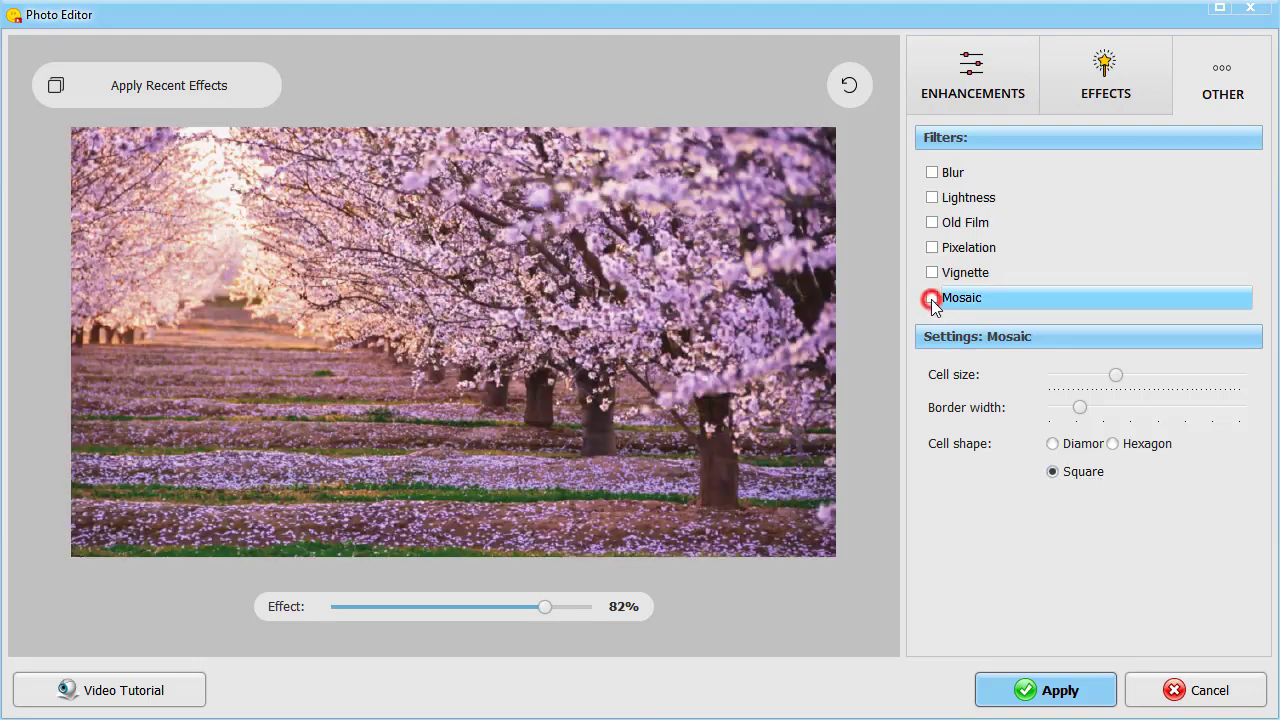
Step: Trial several Vignette styles with lighter darkening, then disable the Vignette filter
{"action": "left_click", "coordinate": [932, 272]}
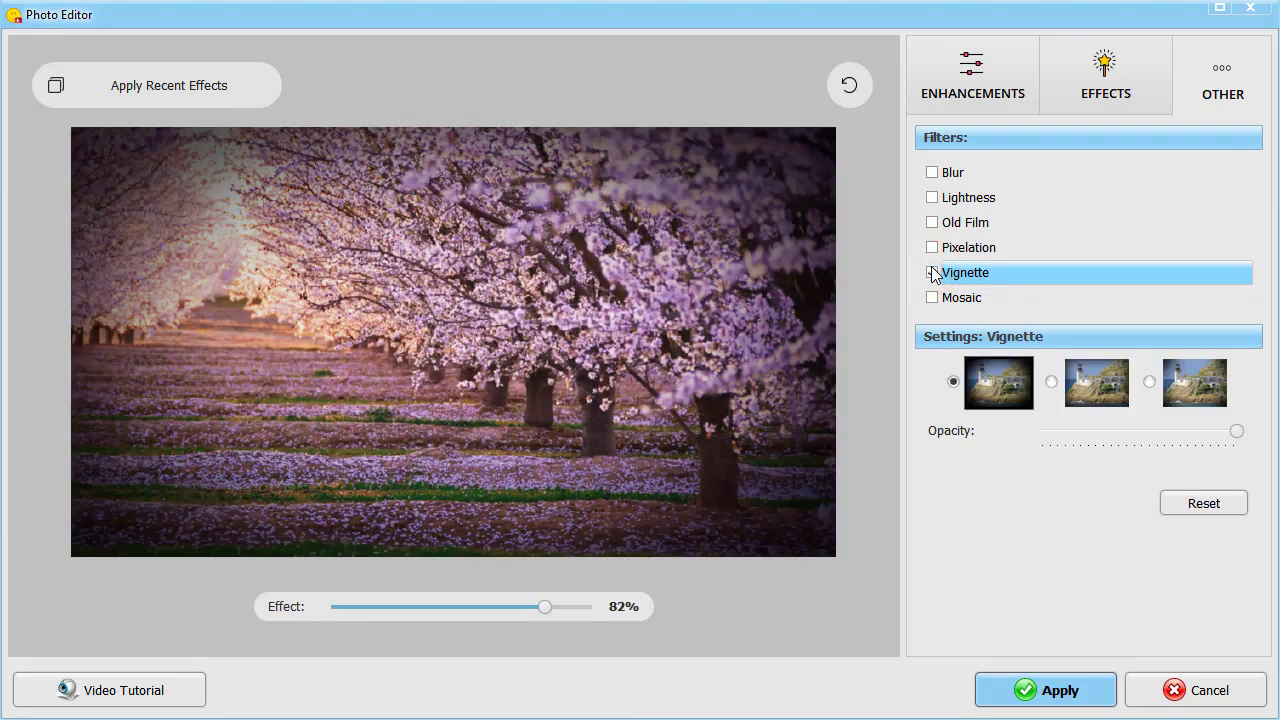
{"action": "left_click", "coordinate": [1050, 382]}
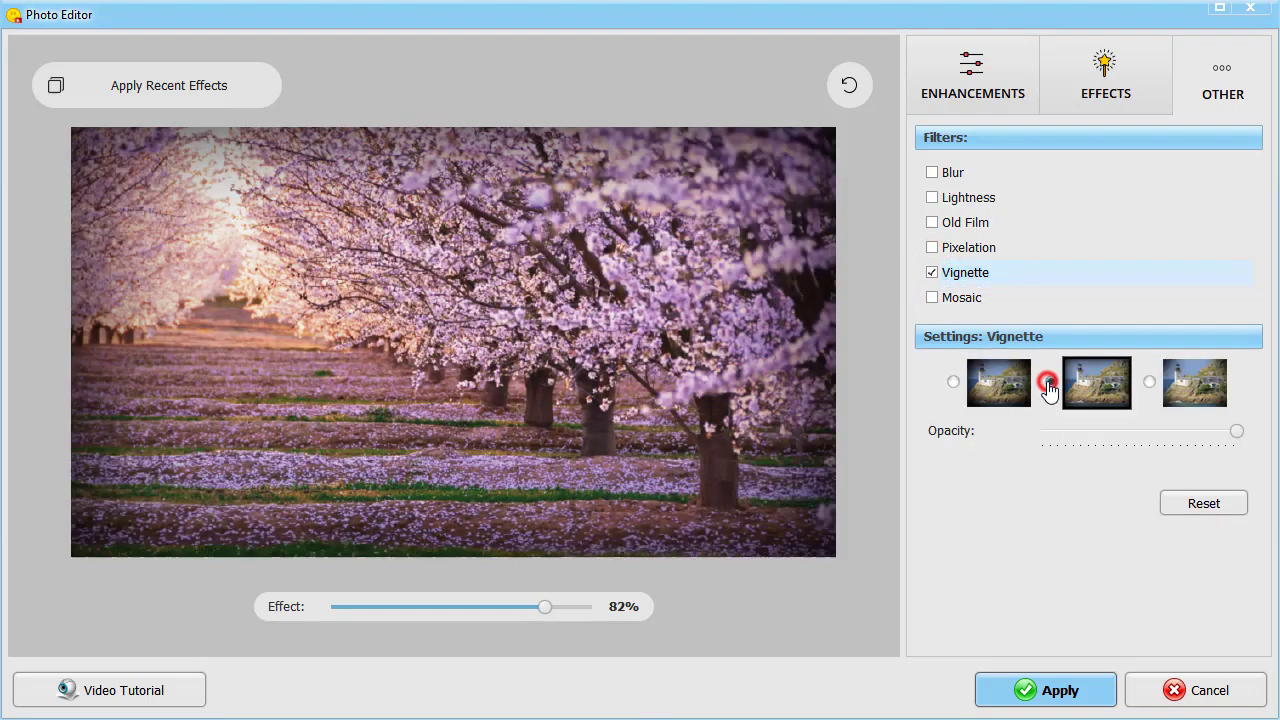
{"action": "left_click", "coordinate": [1150, 382]}
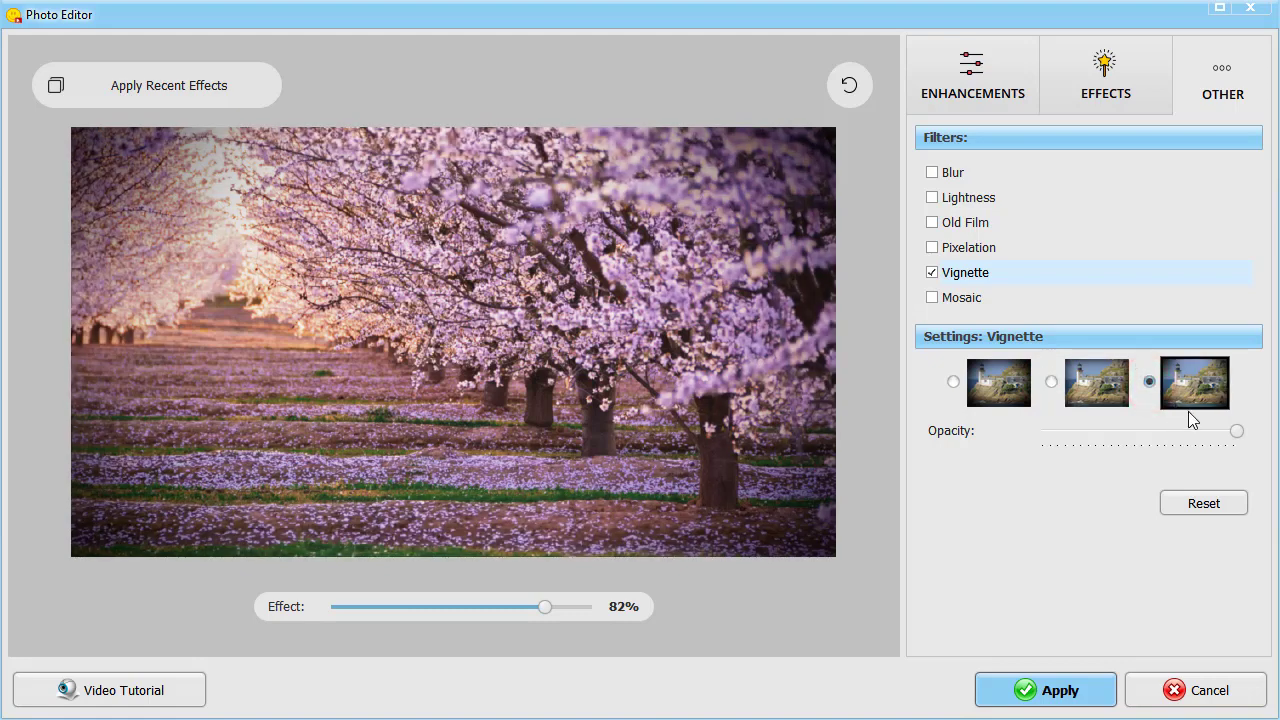
{"action": "left_click_drag", "start_coordinate": [1189, 425], "coordinate": [1179, 425]}
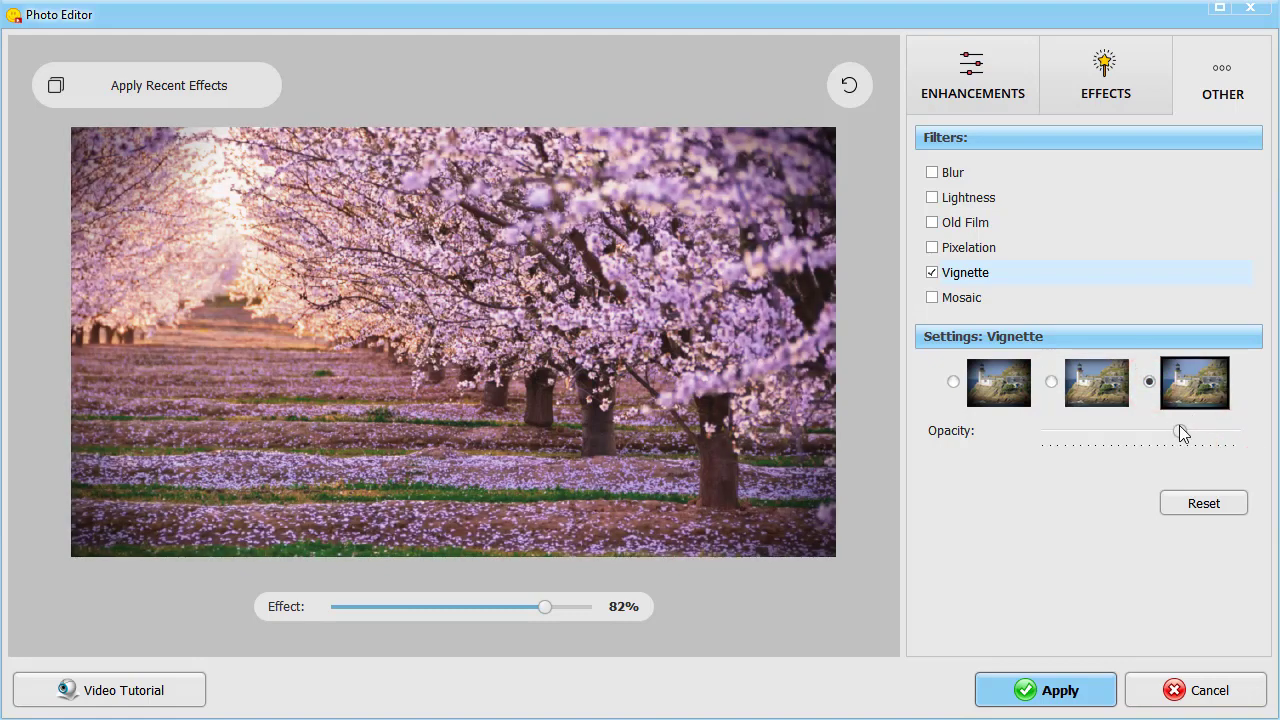
{"action": "left_click", "coordinate": [932, 272]}
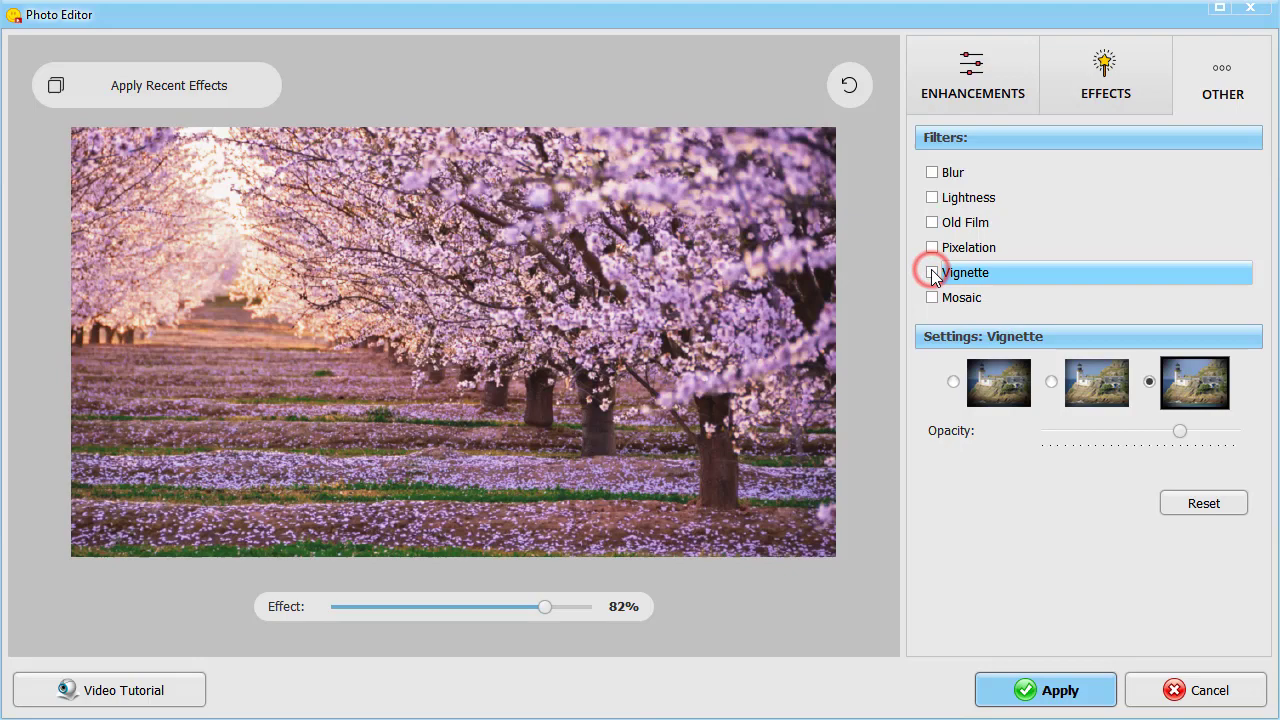
Step: Trial finer Pixelation and several Old Film presets, then turn both off
{"action": "left_click", "coordinate": [932, 248]}
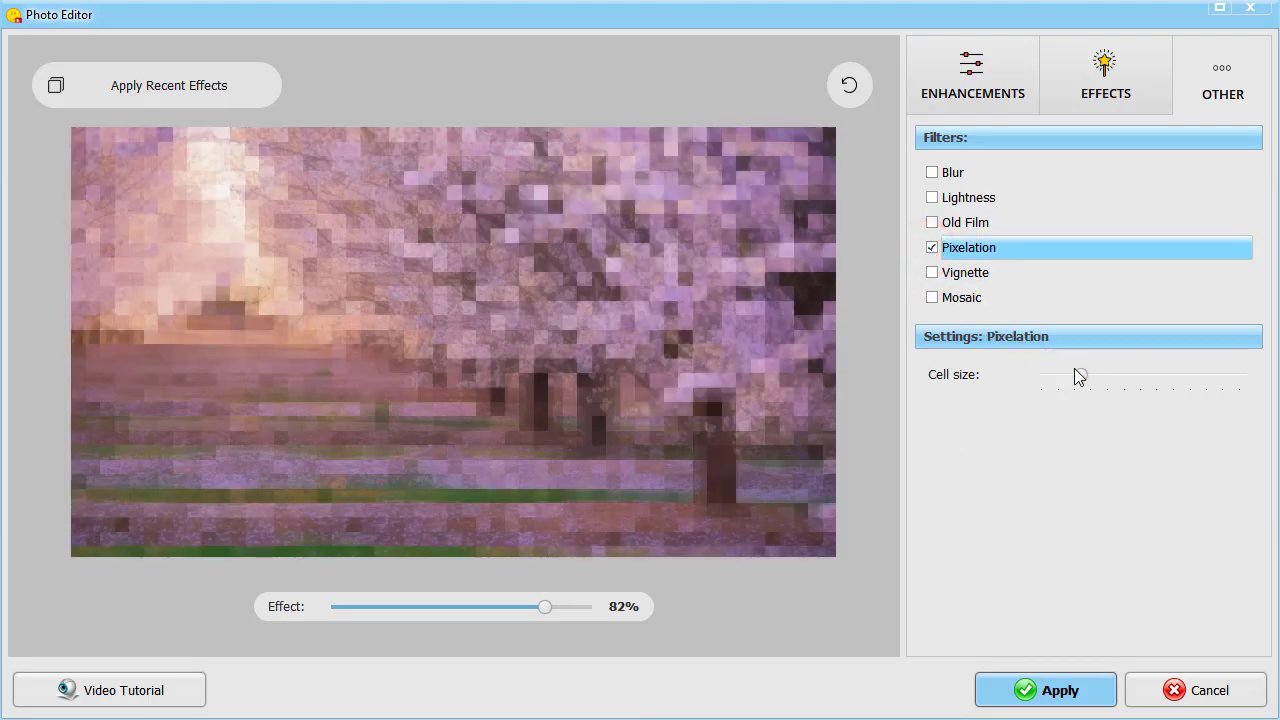
{"action": "left_click_drag", "start_coordinate": [1078, 376], "coordinate": [1113, 382]}
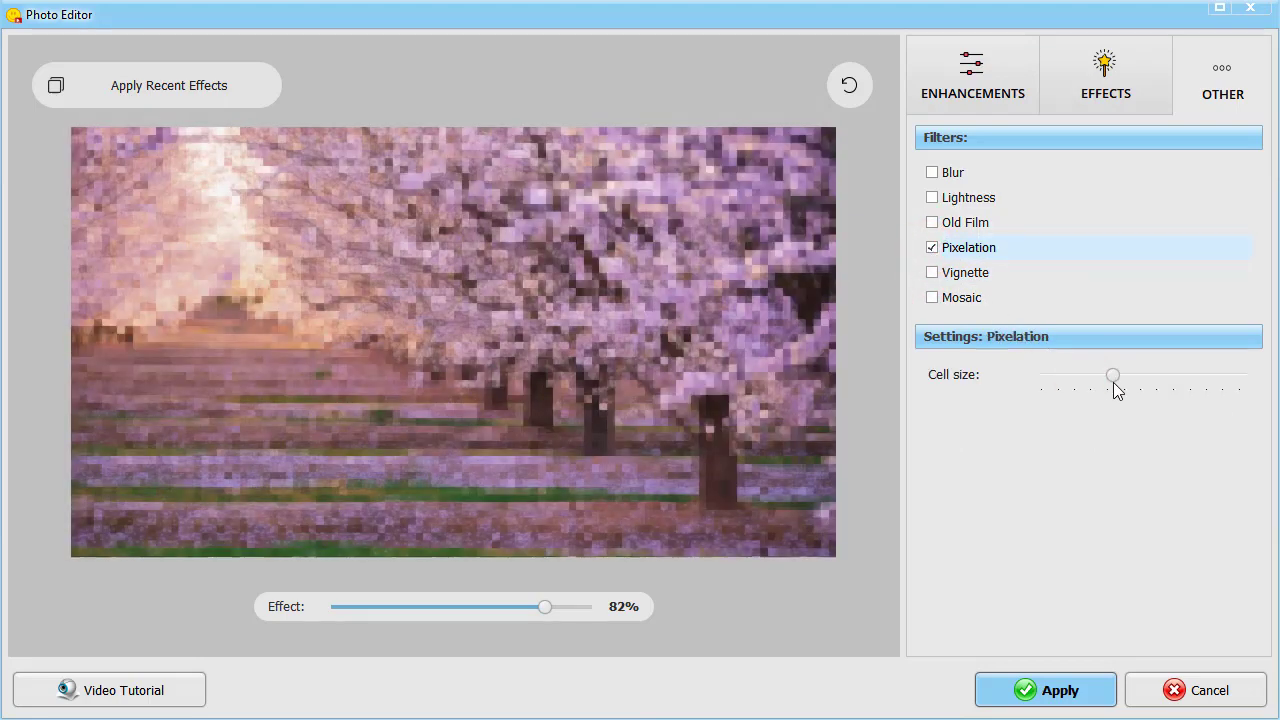
{"action": "left_click", "coordinate": [932, 248]}
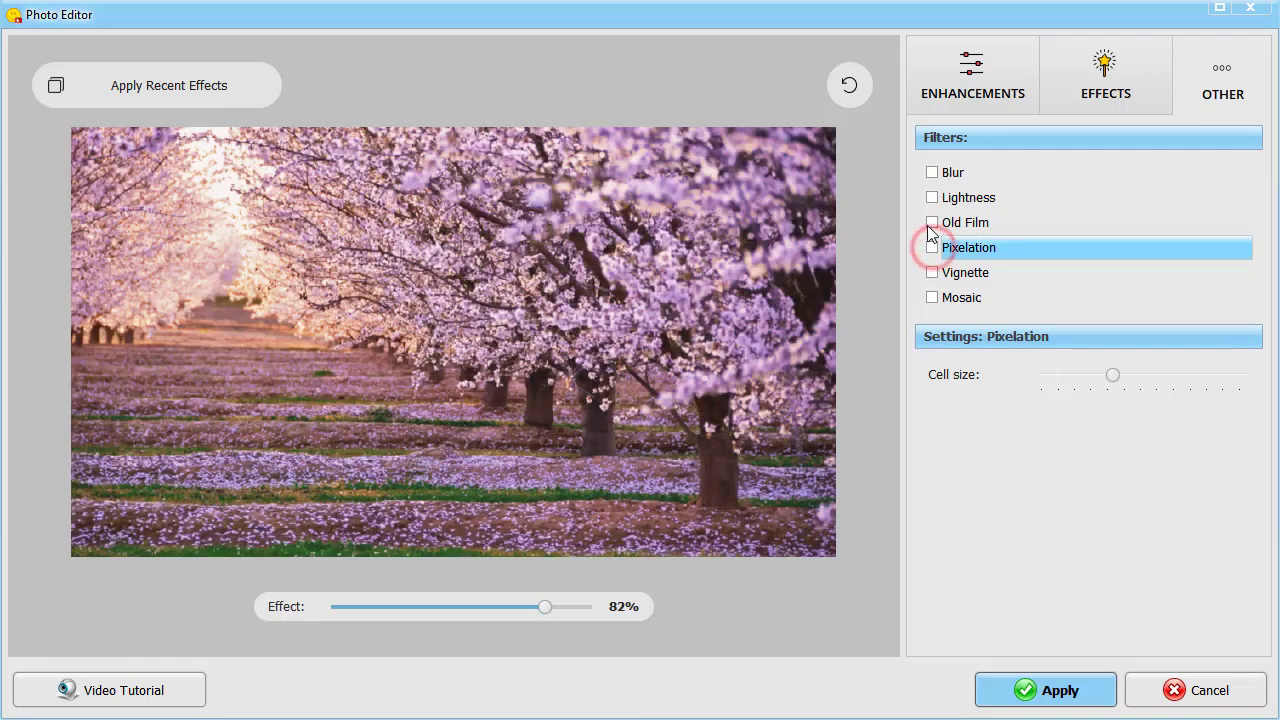
{"action": "left_click", "coordinate": [932, 223]}
{"action": "left_click", "coordinate": [1051, 381]}
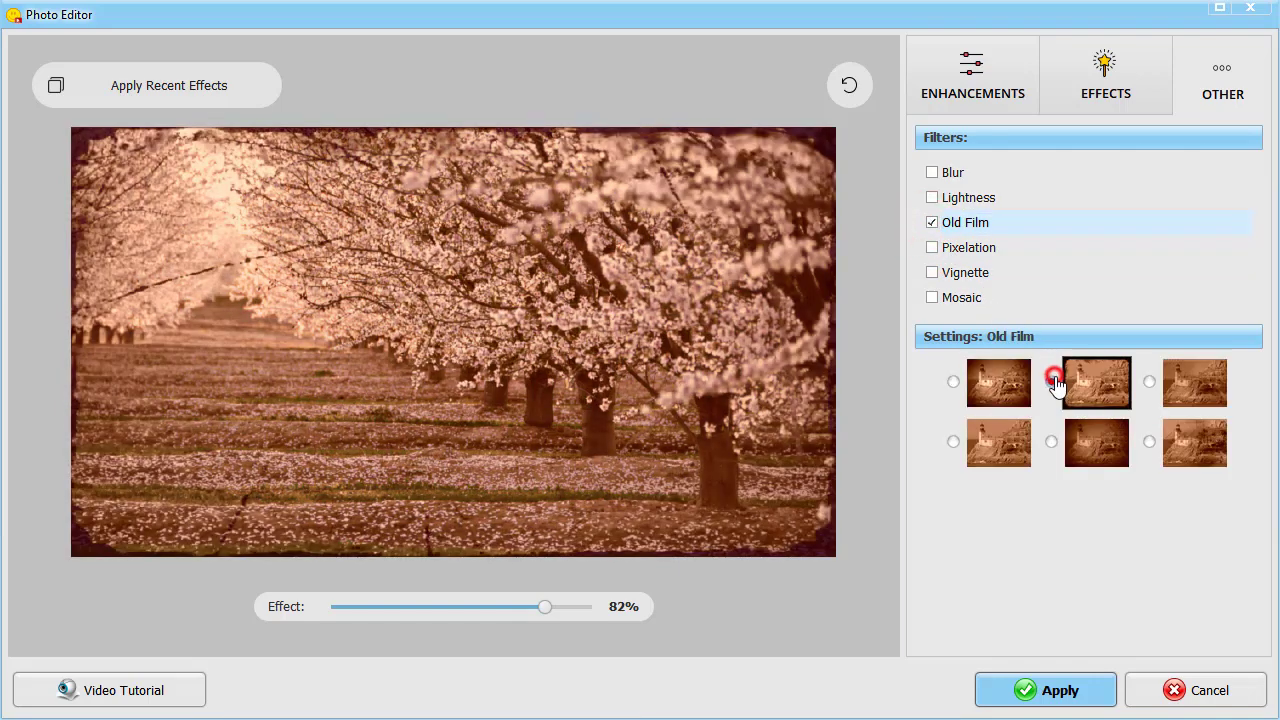
{"action": "left_click", "coordinate": [1150, 384]}
{"action": "left_click", "coordinate": [1149, 442]}
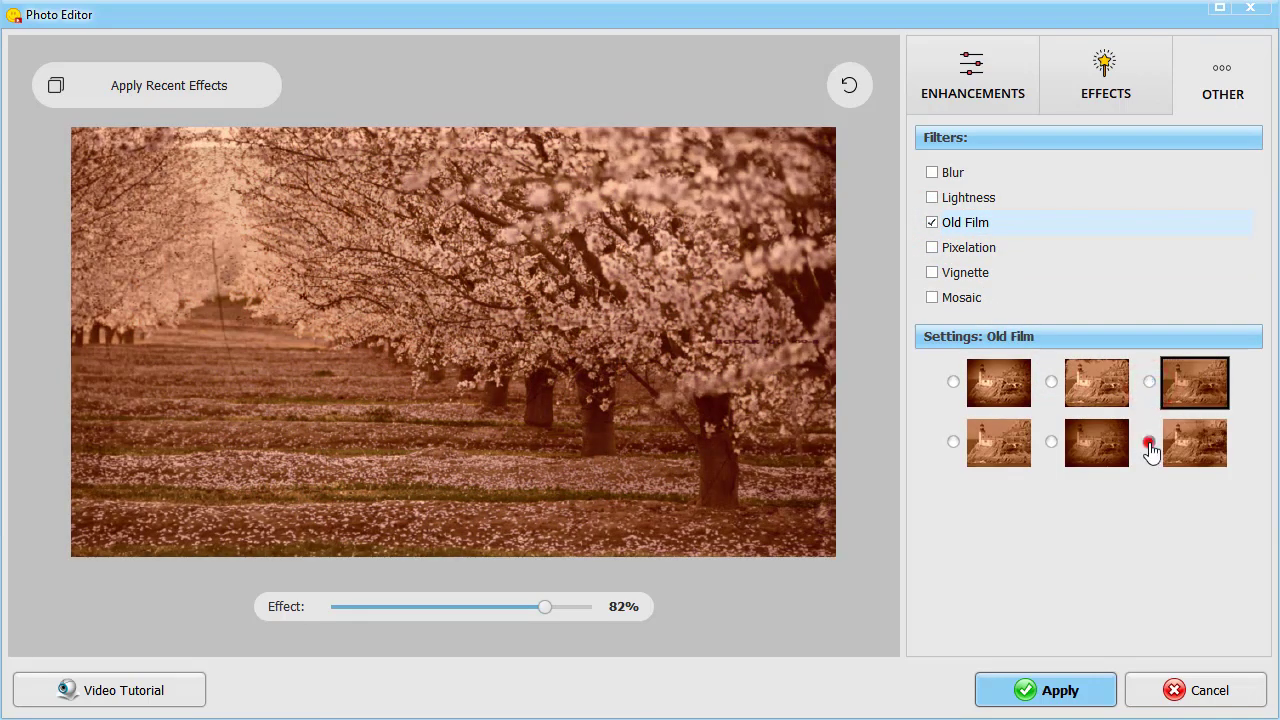
{"action": "left_click", "coordinate": [1052, 442]}
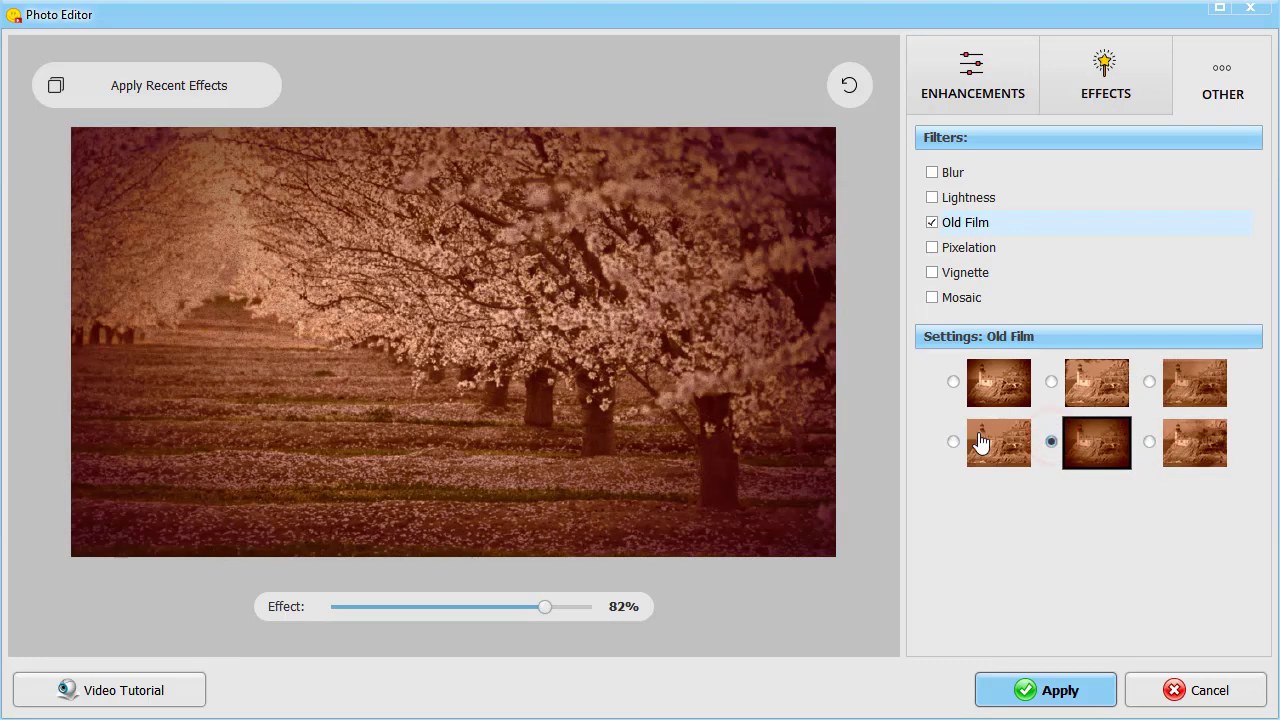
{"action": "left_click", "coordinate": [953, 441]}
{"action": "left_click", "coordinate": [932, 222]}
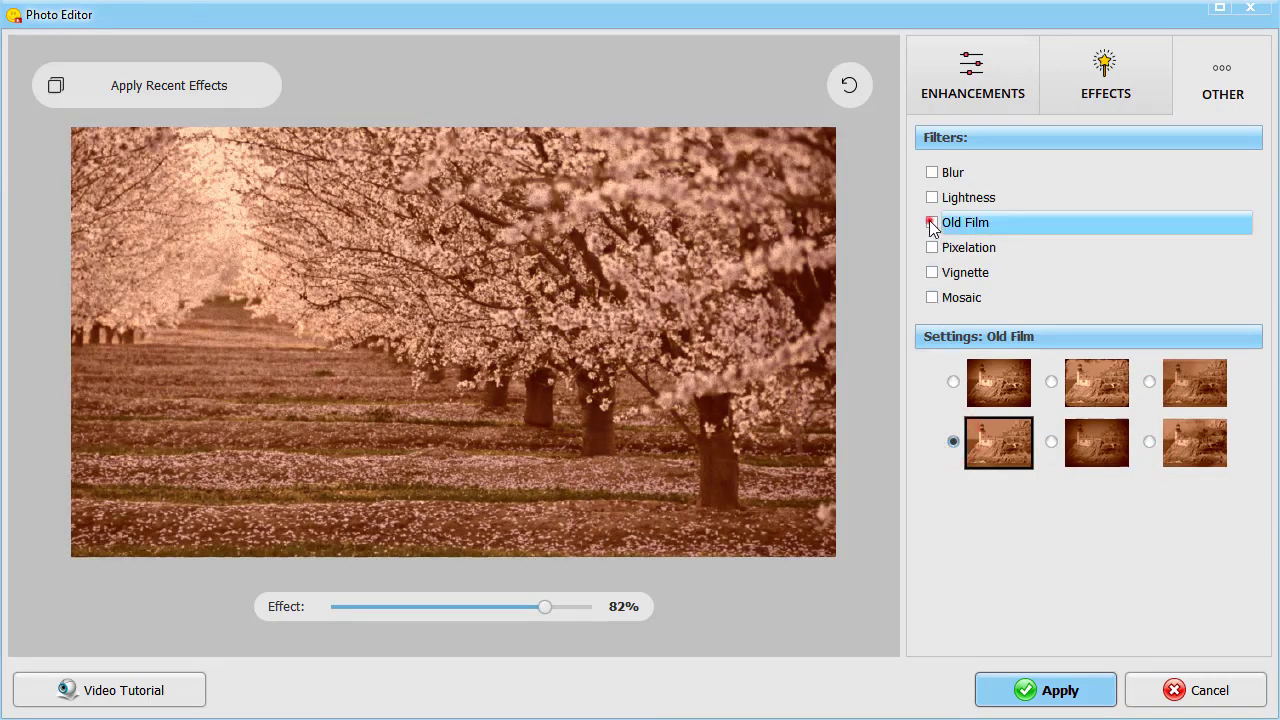
Step: Add slight Lightness and gentle Blur at 63% effect strength, and apply them
{"action": "left_click", "coordinate": [932, 198]}
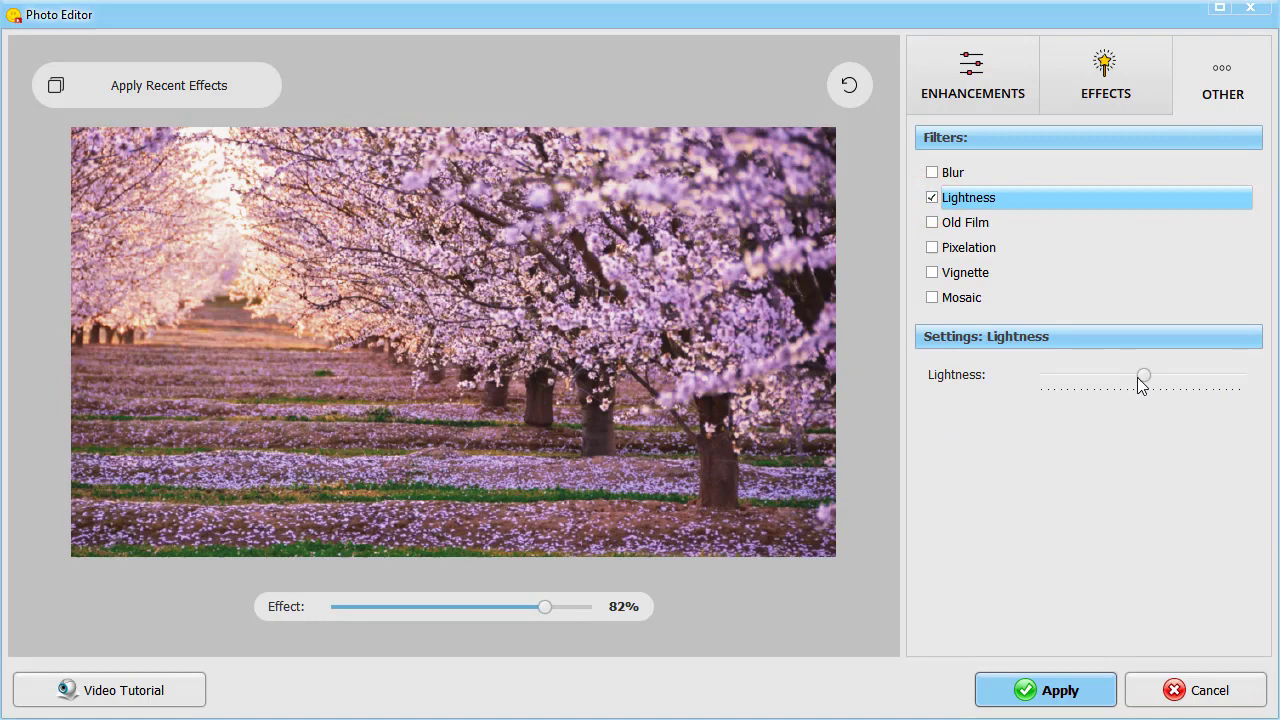
{"action": "left_click_drag", "start_coordinate": [1143, 375], "coordinate": [1167, 376]}
{"action": "left_click", "coordinate": [932, 172]}
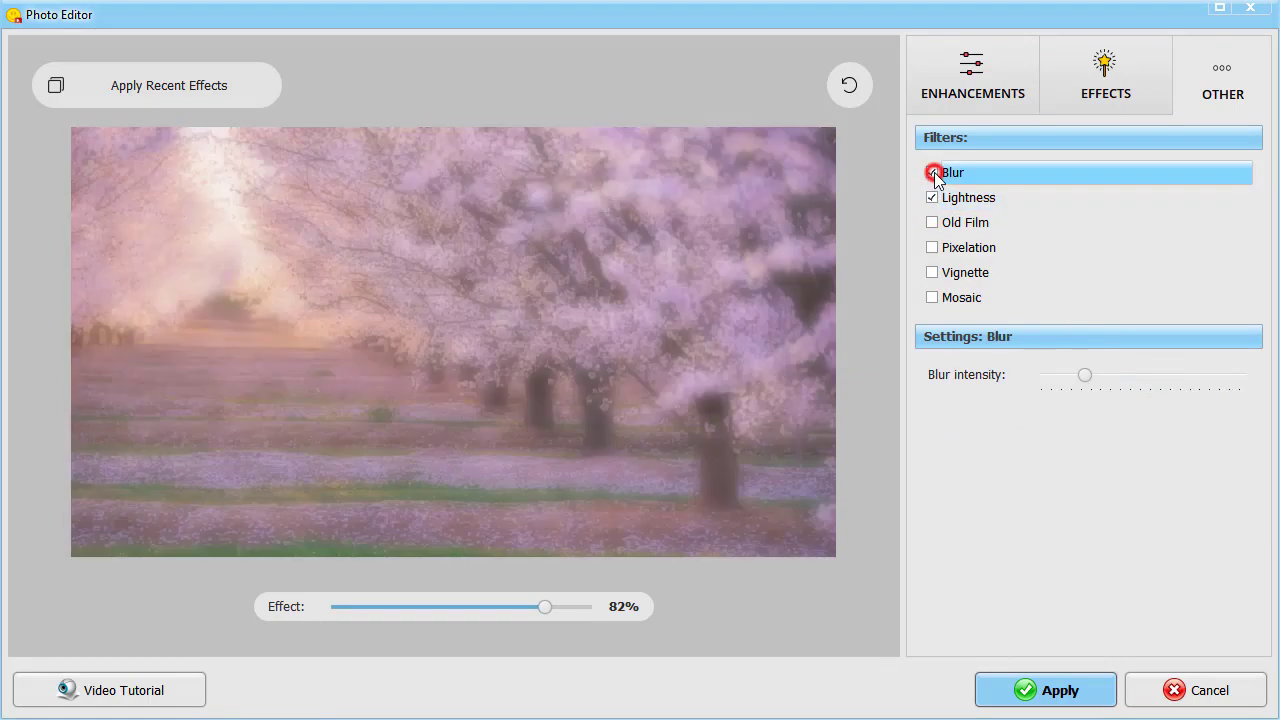
{"action": "left_click_drag", "start_coordinate": [1087, 374], "coordinate": [1057, 379]}
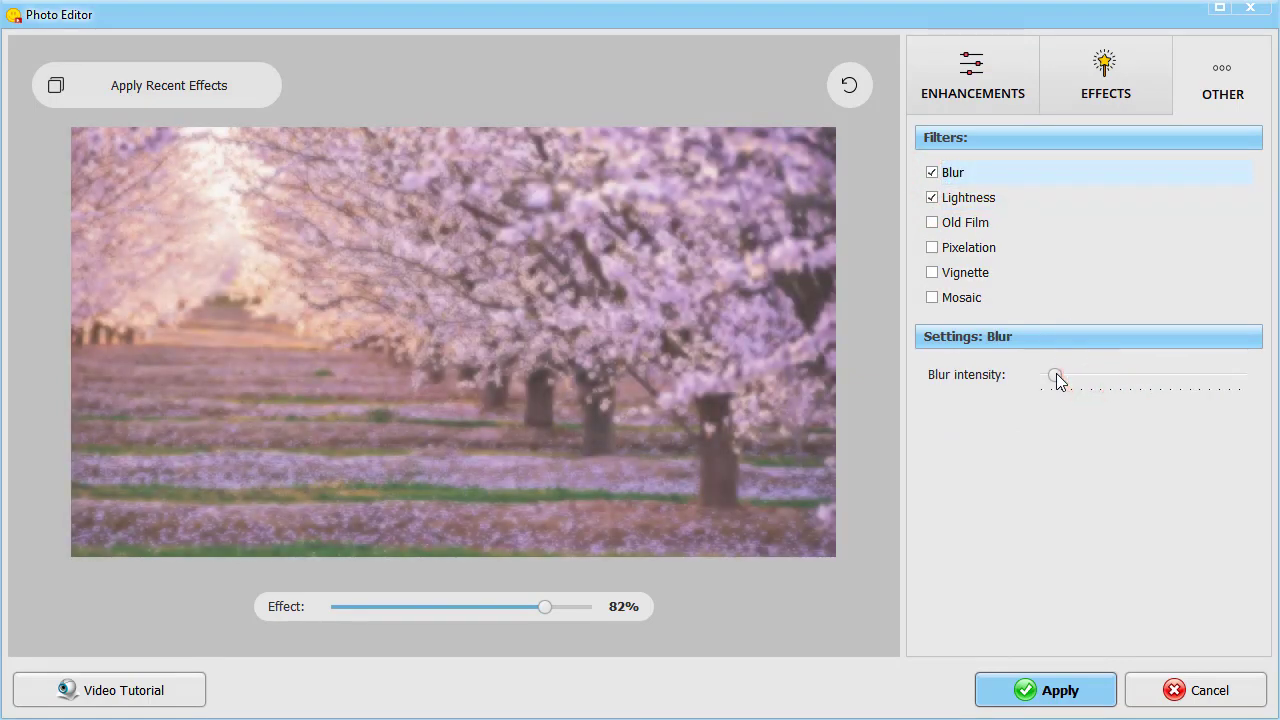
{"action": "left_click_drag", "start_coordinate": [545, 606], "coordinate": [498, 608]}
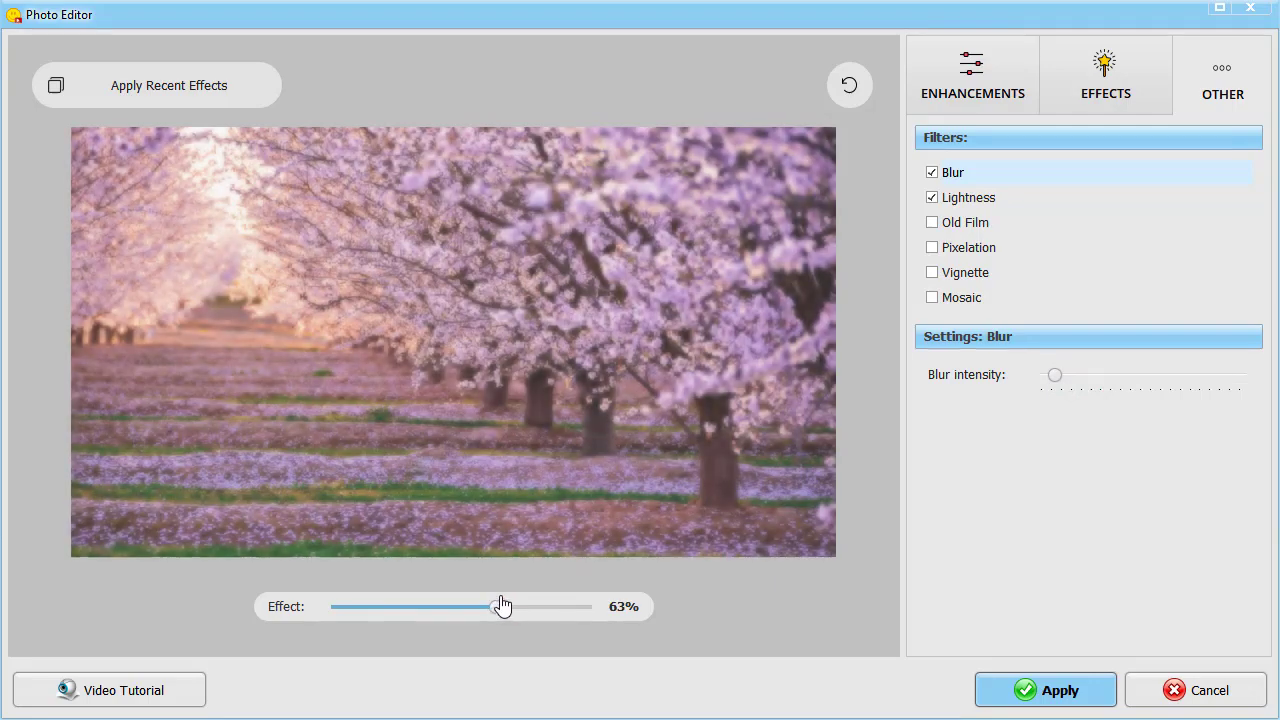
{"action": "left_click", "coordinate": [1047, 690]}
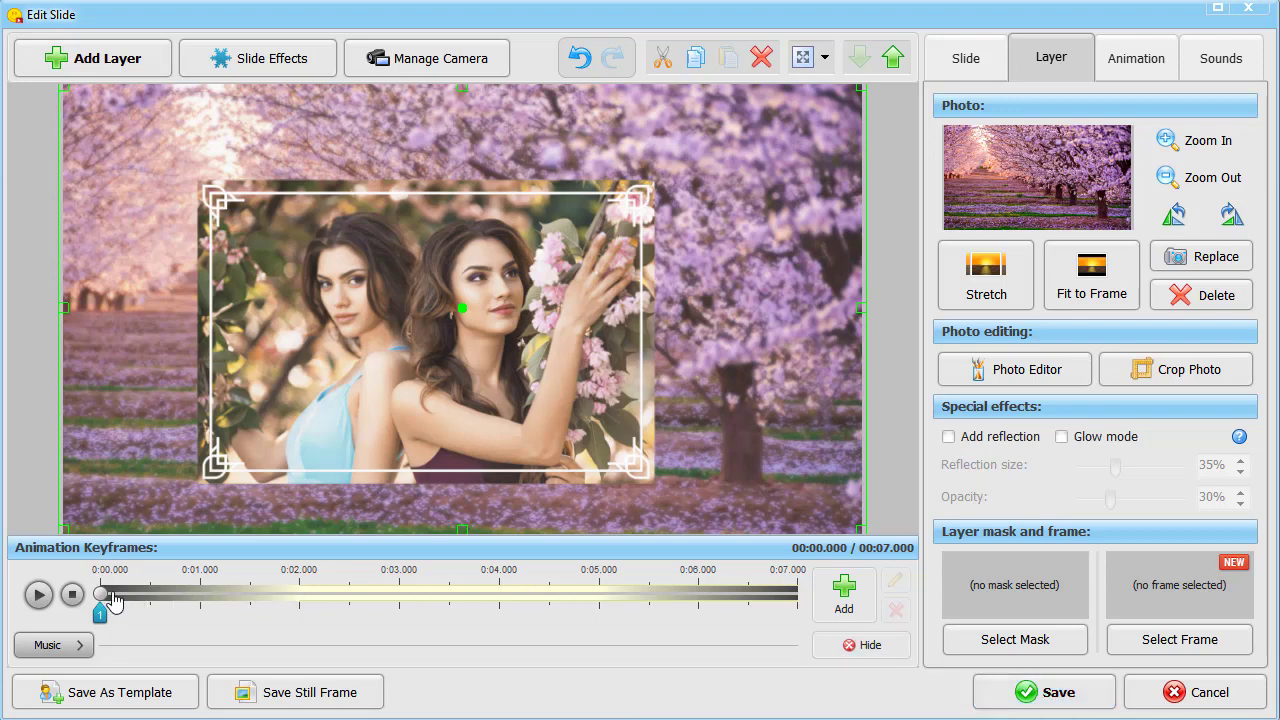
Step: Add a 7 s keyframe scaling the background to about 561% and shifting it
{"action": "left_click_drag", "start_coordinate": [100, 596], "coordinate": [799, 598]}
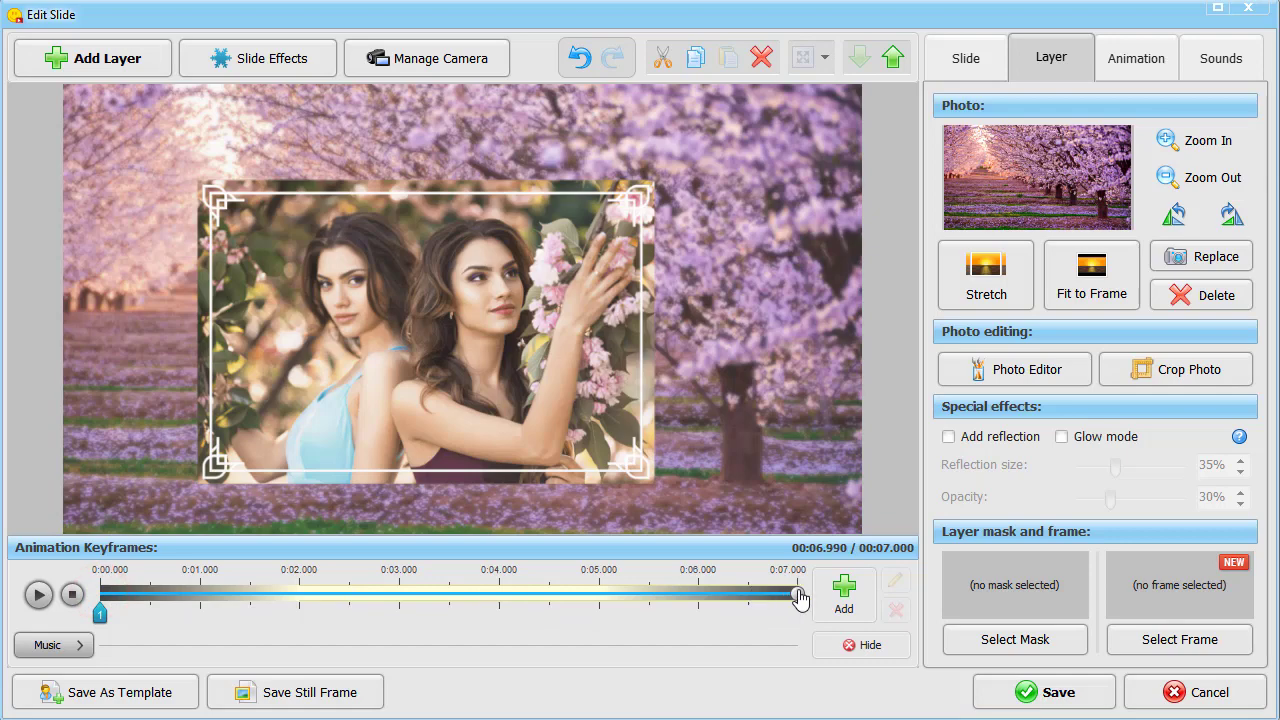
{"action": "left_click", "coordinate": [845, 600]}
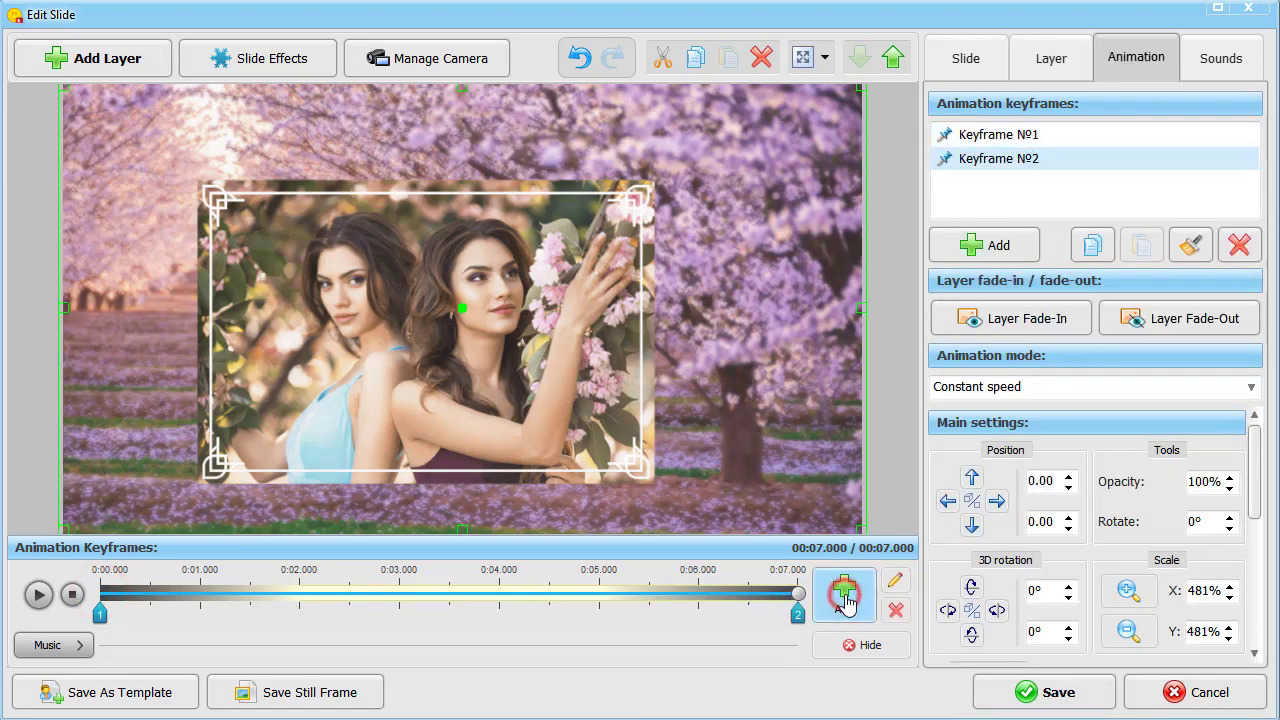
{"action": "left_click", "coordinate": [1135, 600]}
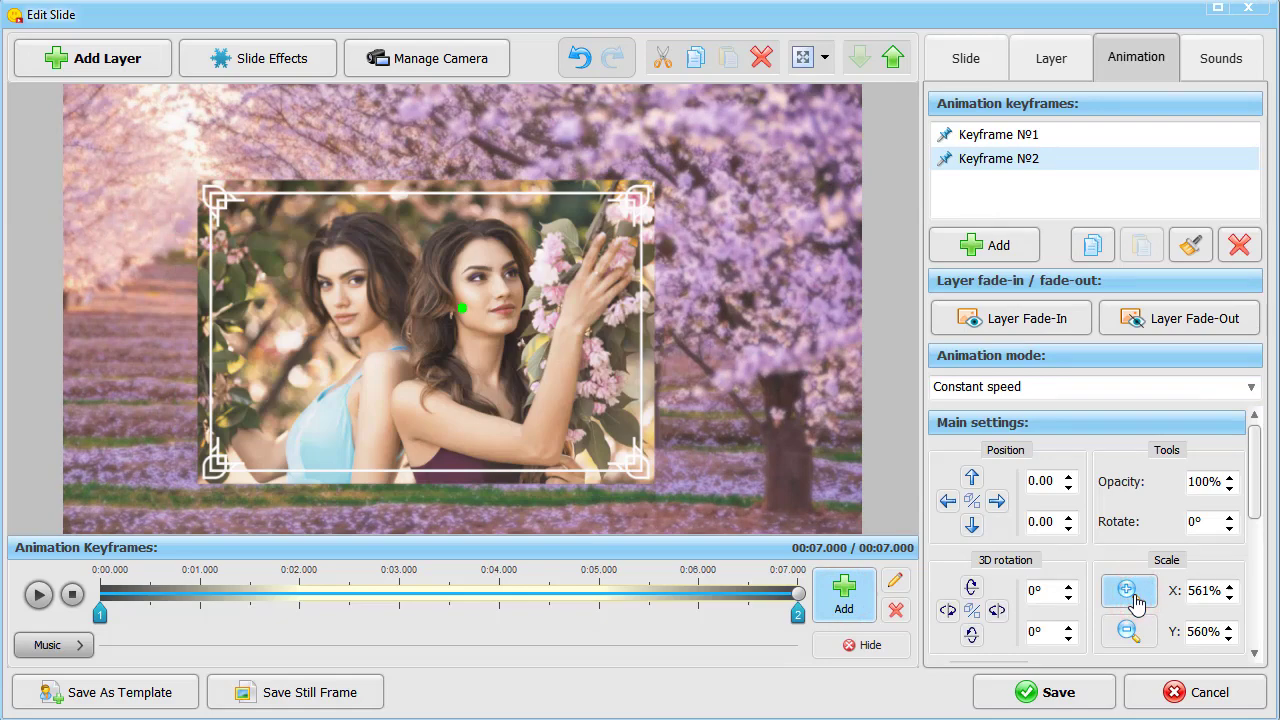
{"action": "left_click", "coordinate": [740, 340]}
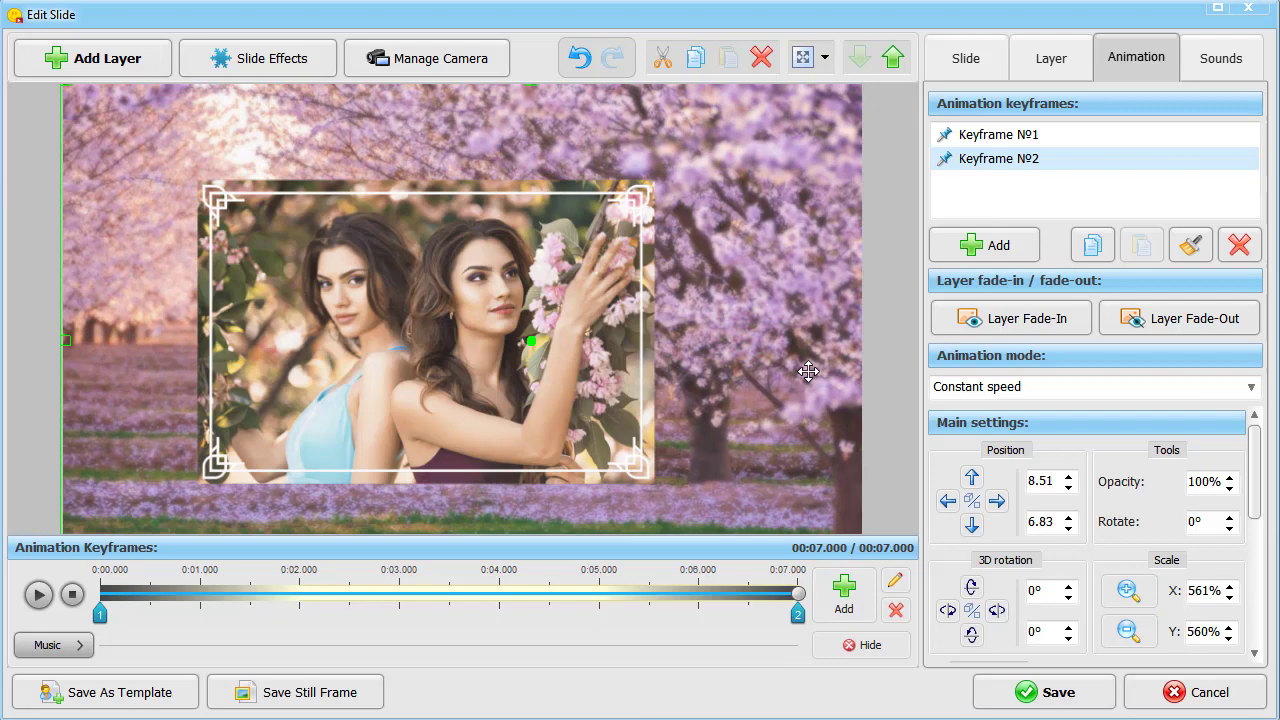
Step: Duplicate the framed portrait layer with copy and paste
{"action": "left_click", "coordinate": [588, 330]}
{"action": "left_click", "coordinate": [668, 412]}
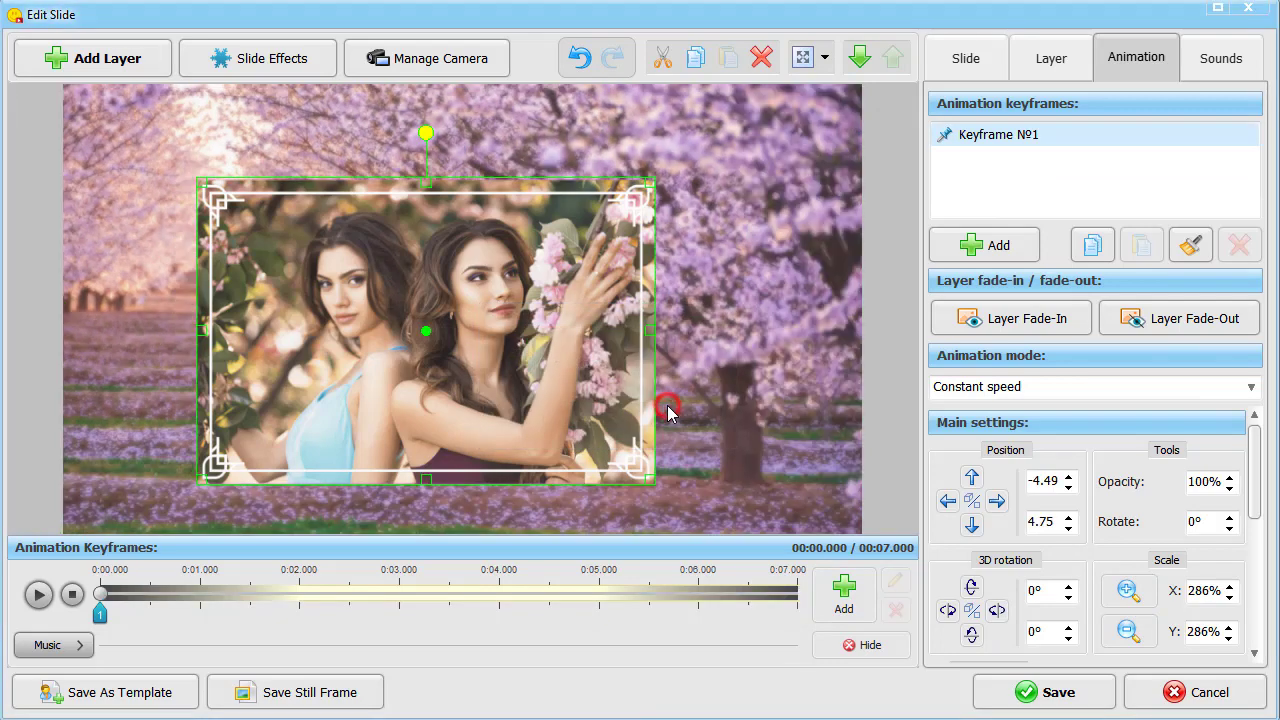
{"action": "left_click", "coordinate": [695, 57]}
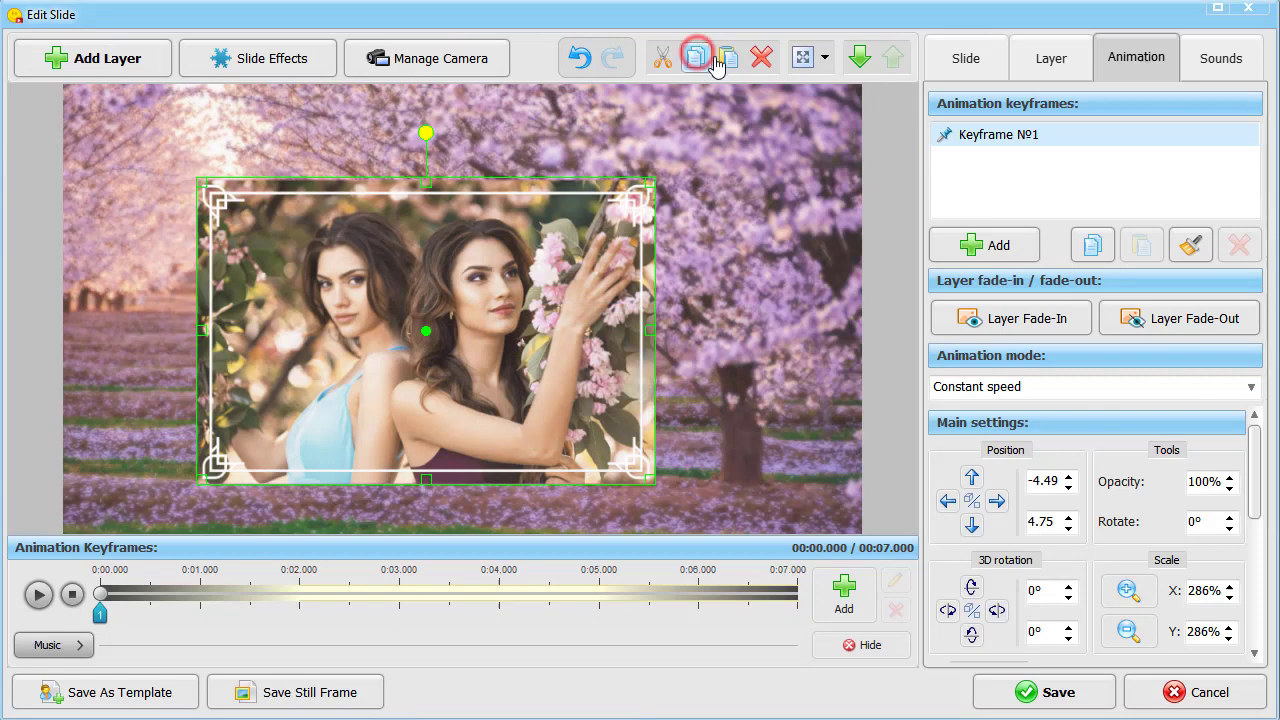
{"action": "left_click", "coordinate": [726, 62]}
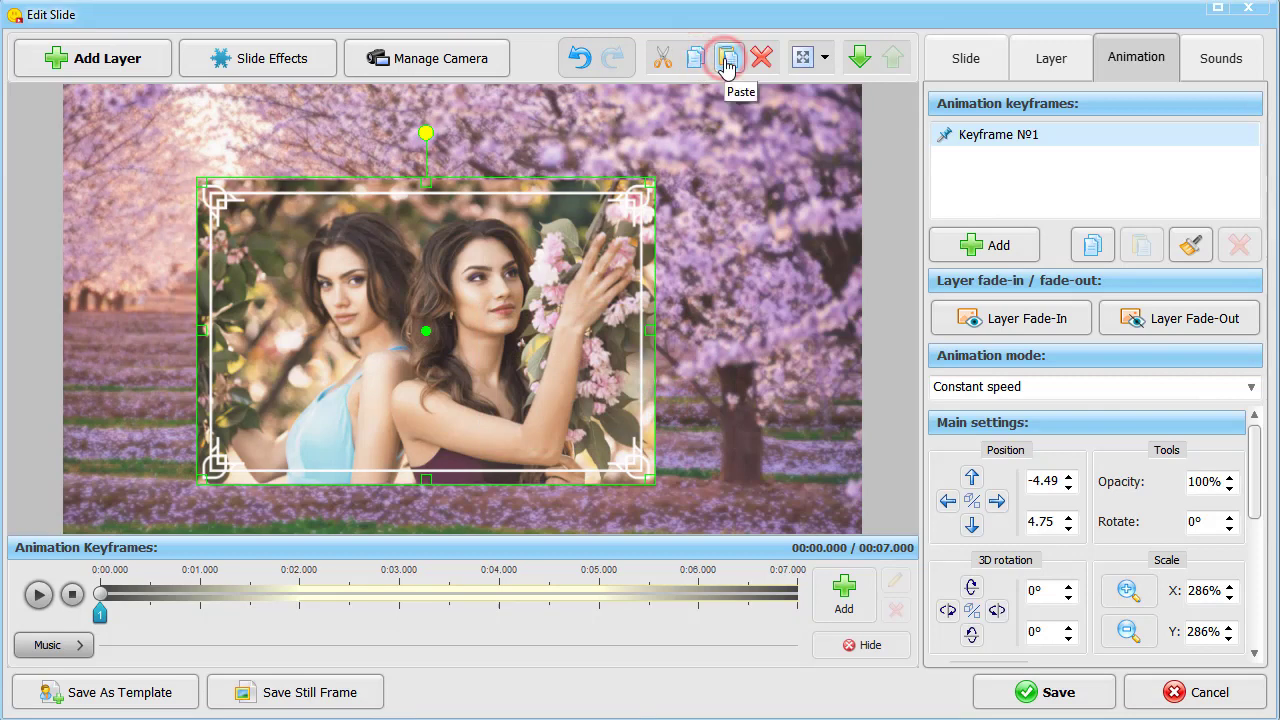
Step: Convert the portrait copy to Black & White at 100% effect strength
{"action": "left_click", "coordinate": [1043, 62]}
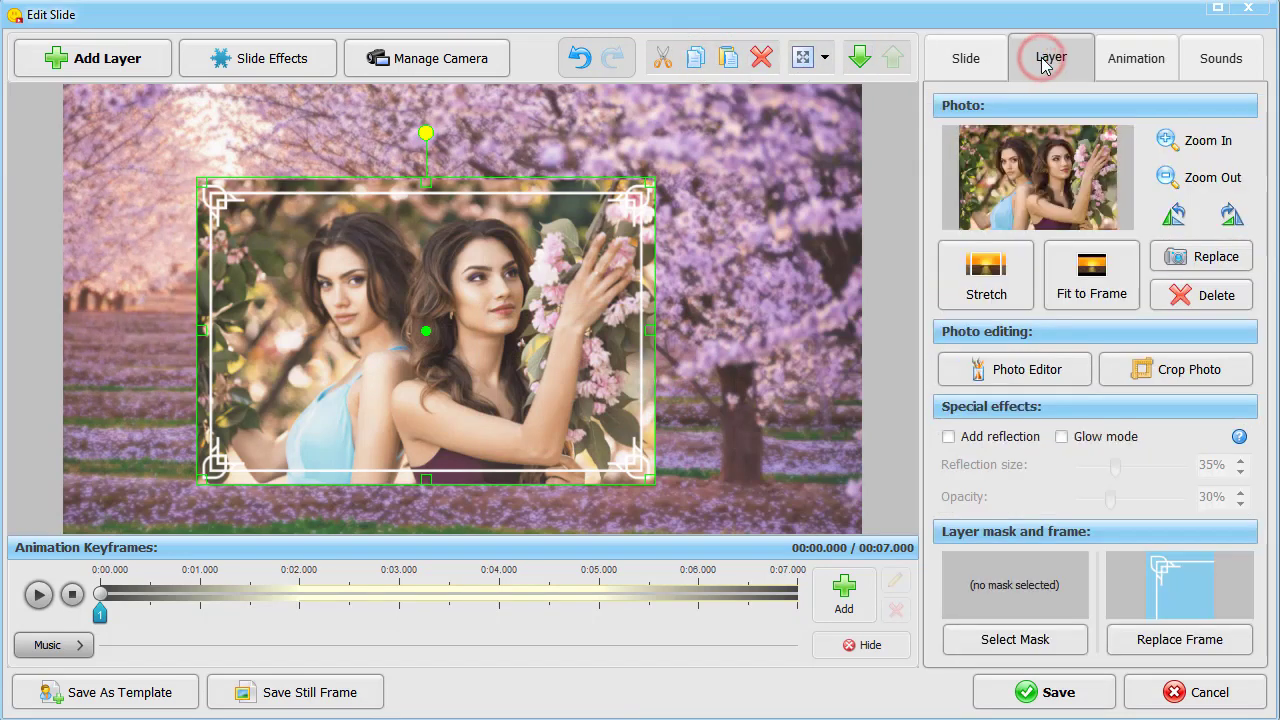
{"action": "left_click", "coordinate": [990, 371]}
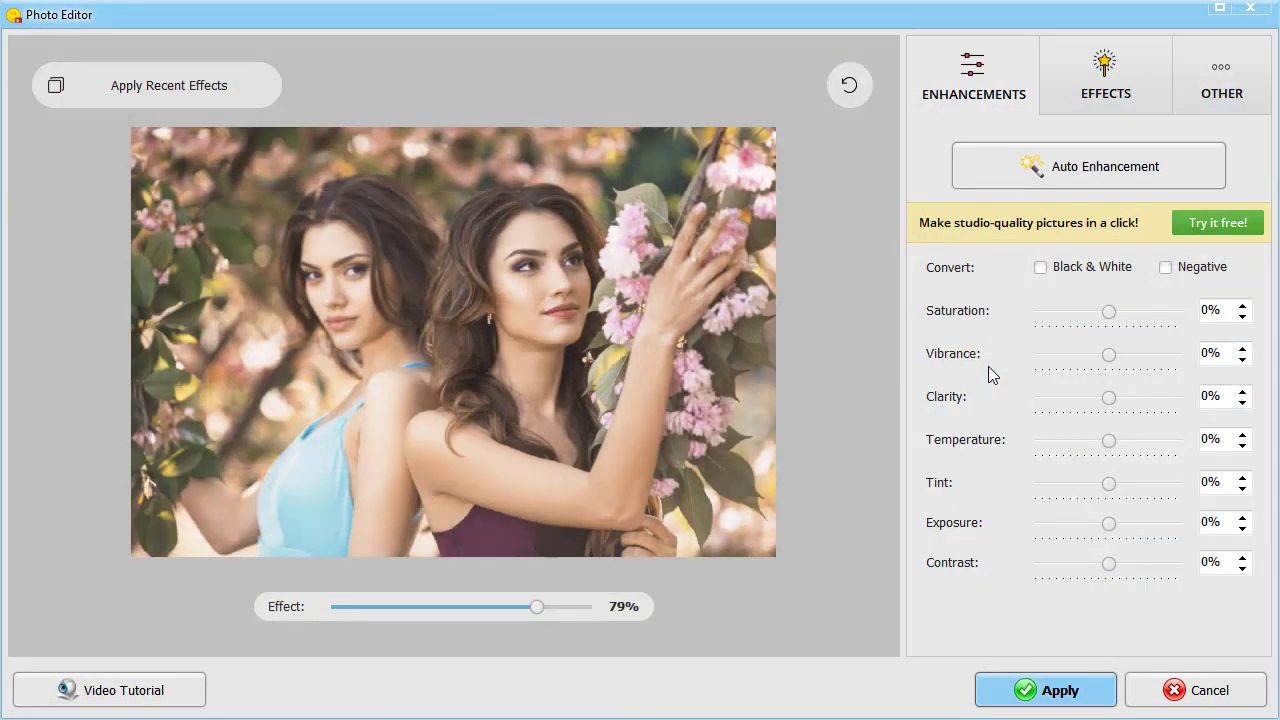
{"action": "left_click", "coordinate": [1040, 267]}
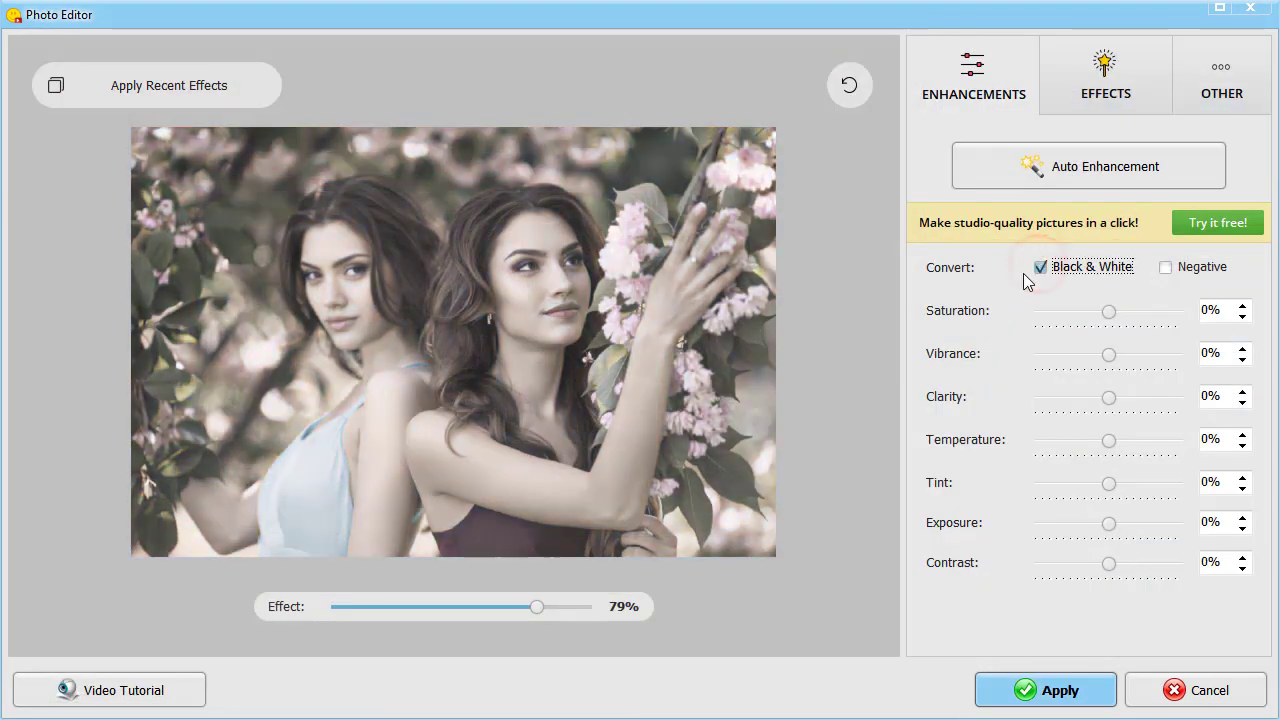
{"action": "left_click_drag", "start_coordinate": [536, 612], "coordinate": [600, 612]}
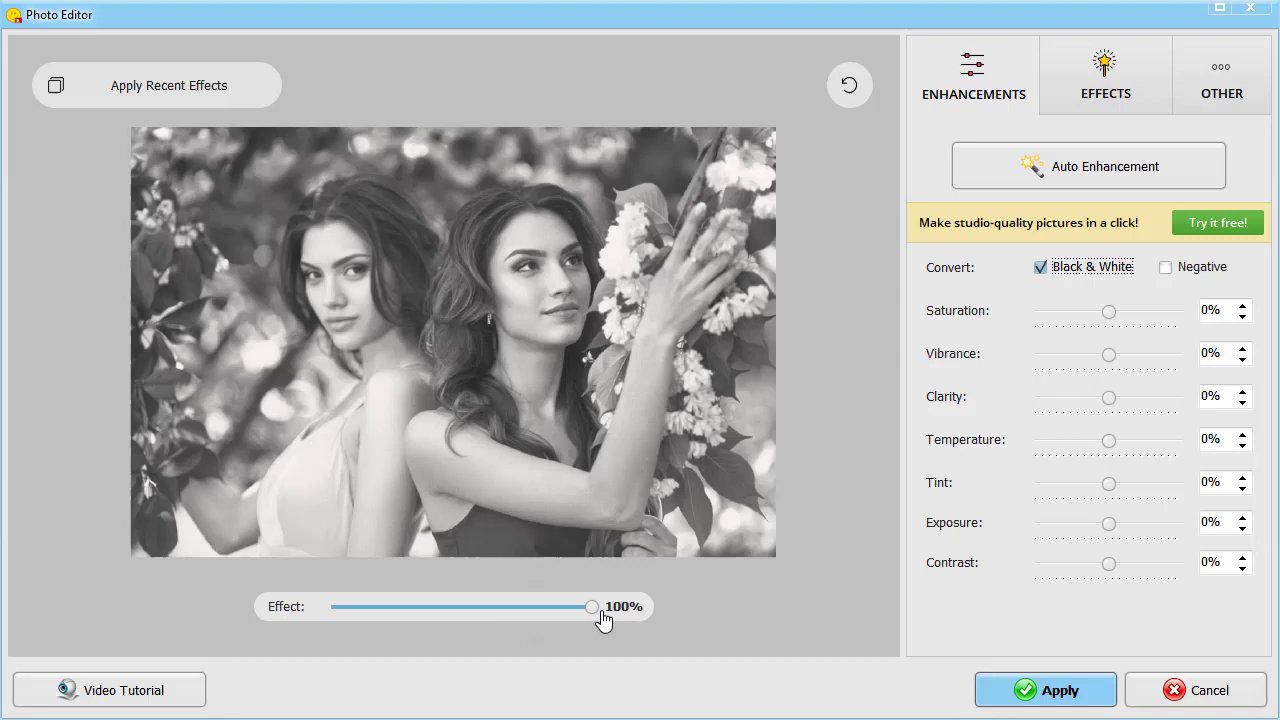
{"action": "left_click", "coordinate": [1028, 685]}
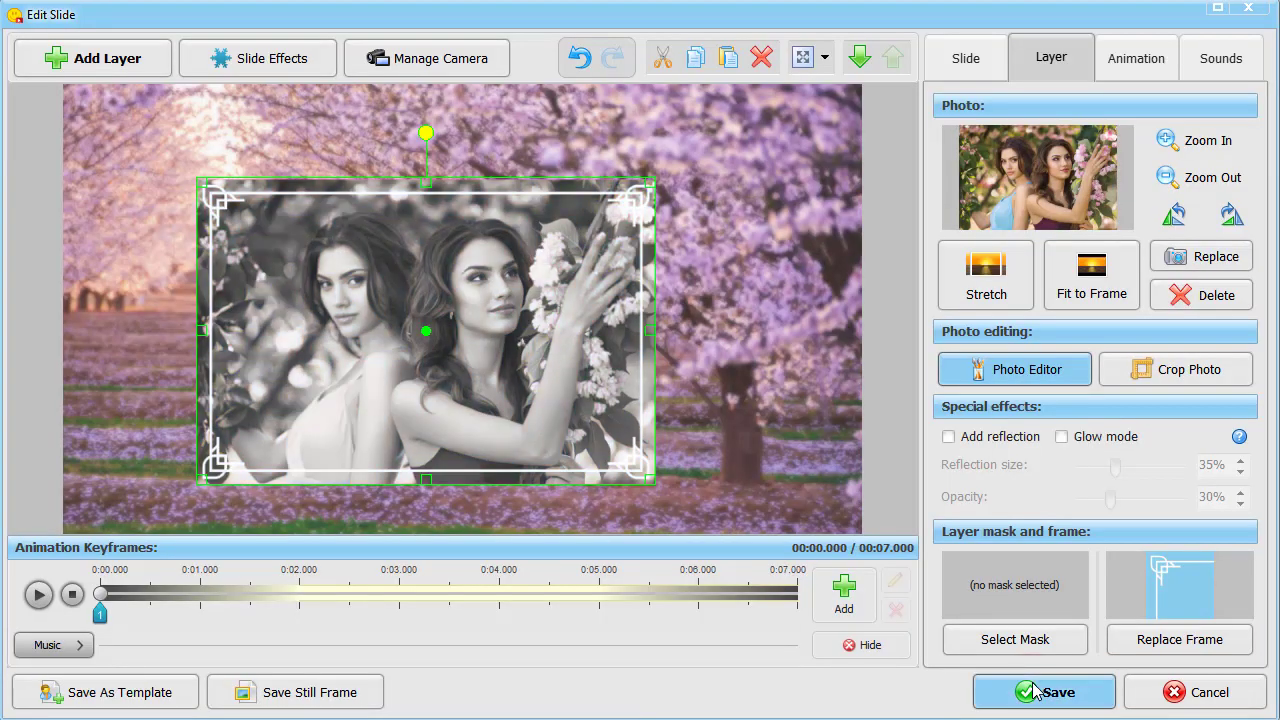
Step: Give the portrait copy a horizontal streak gradient fade-out starting at 2.60 s
{"action": "left_click", "coordinate": [1134, 57]}
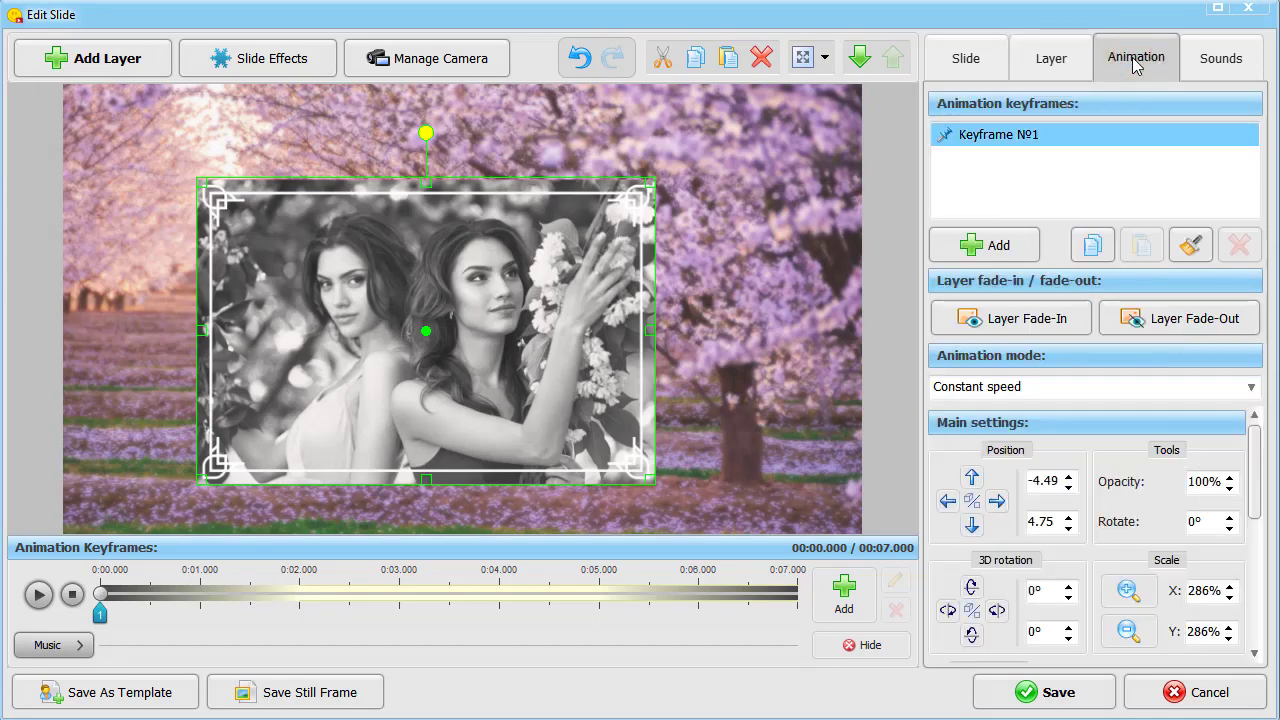
{"action": "left_click", "coordinate": [1145, 318]}
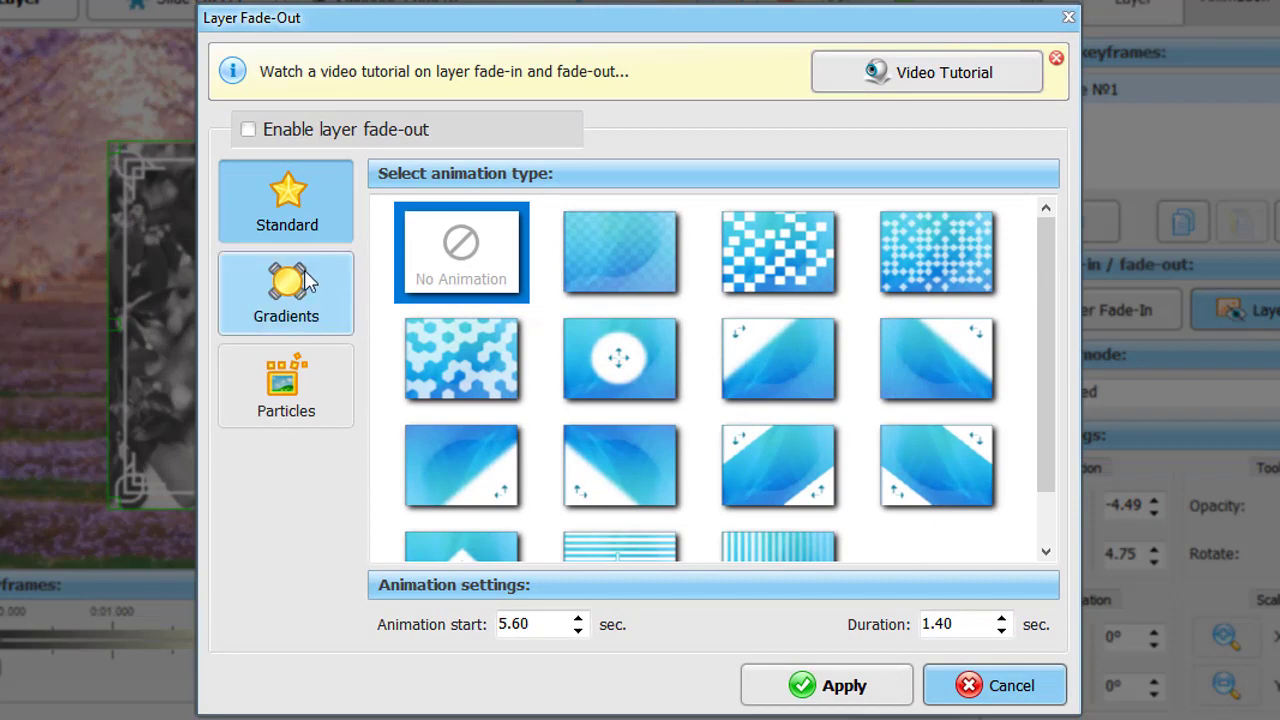
{"action": "left_click", "coordinate": [288, 282]}
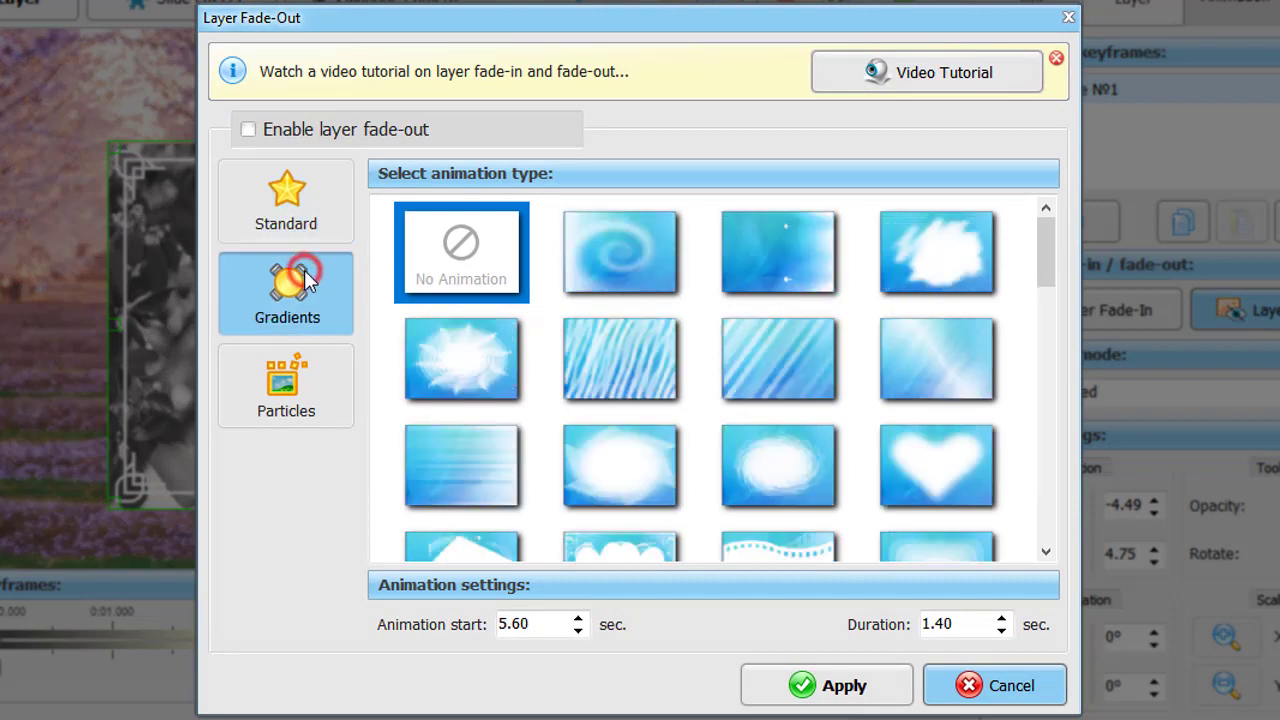
{"action": "left_click", "coordinate": [478, 490]}
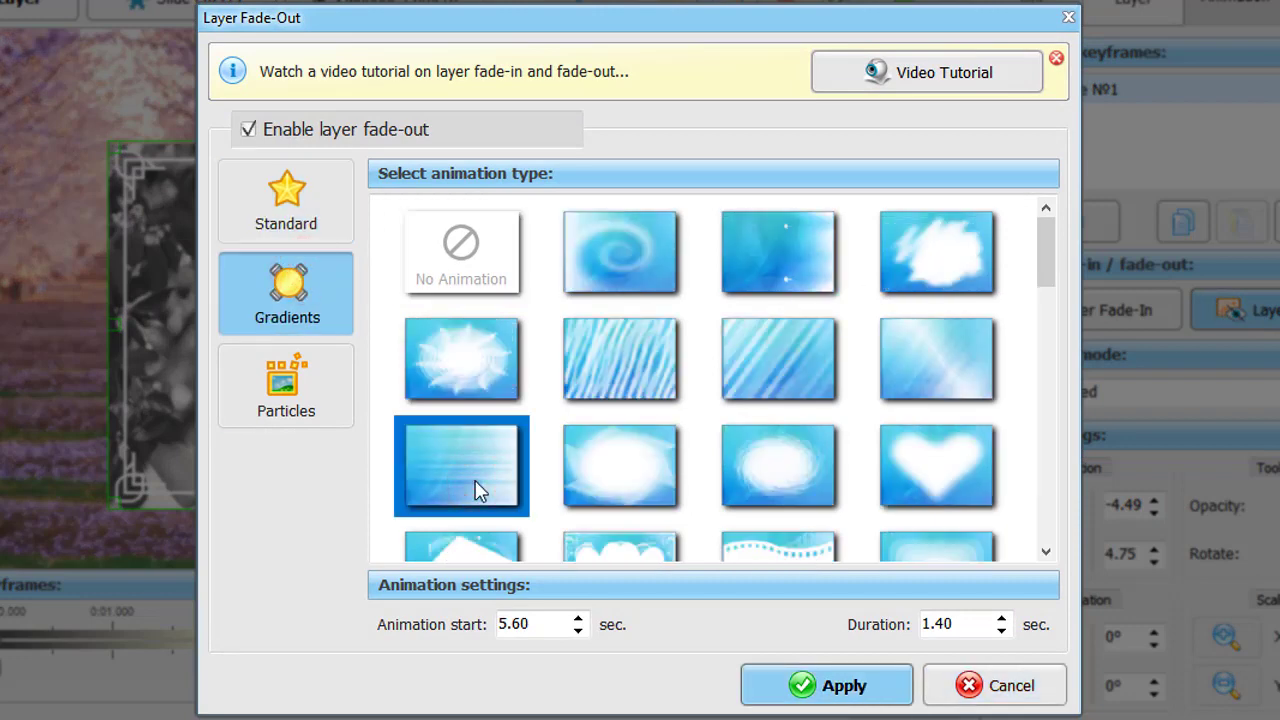
{"action": "left_click", "coordinate": [507, 624]}
{"action": "key", "text": "BackSpace"}
{"action": "type", "text": "2"}
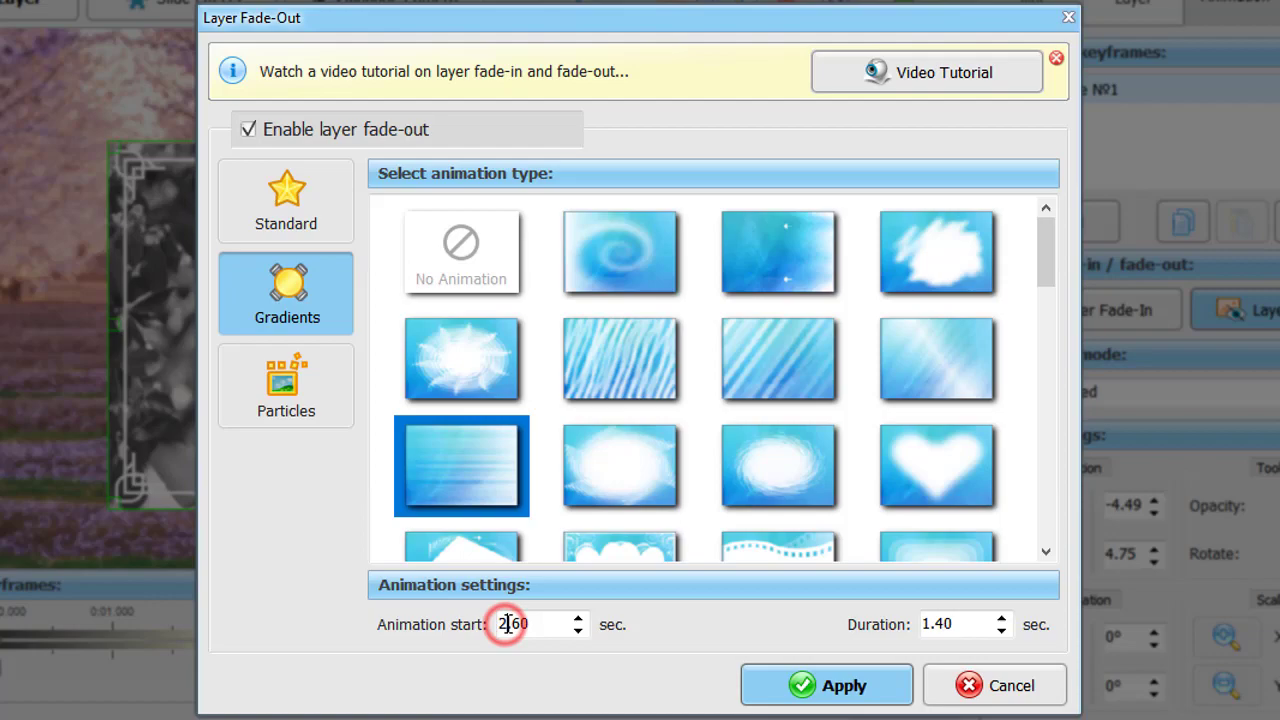
{"action": "left_click", "coordinate": [800, 683]}
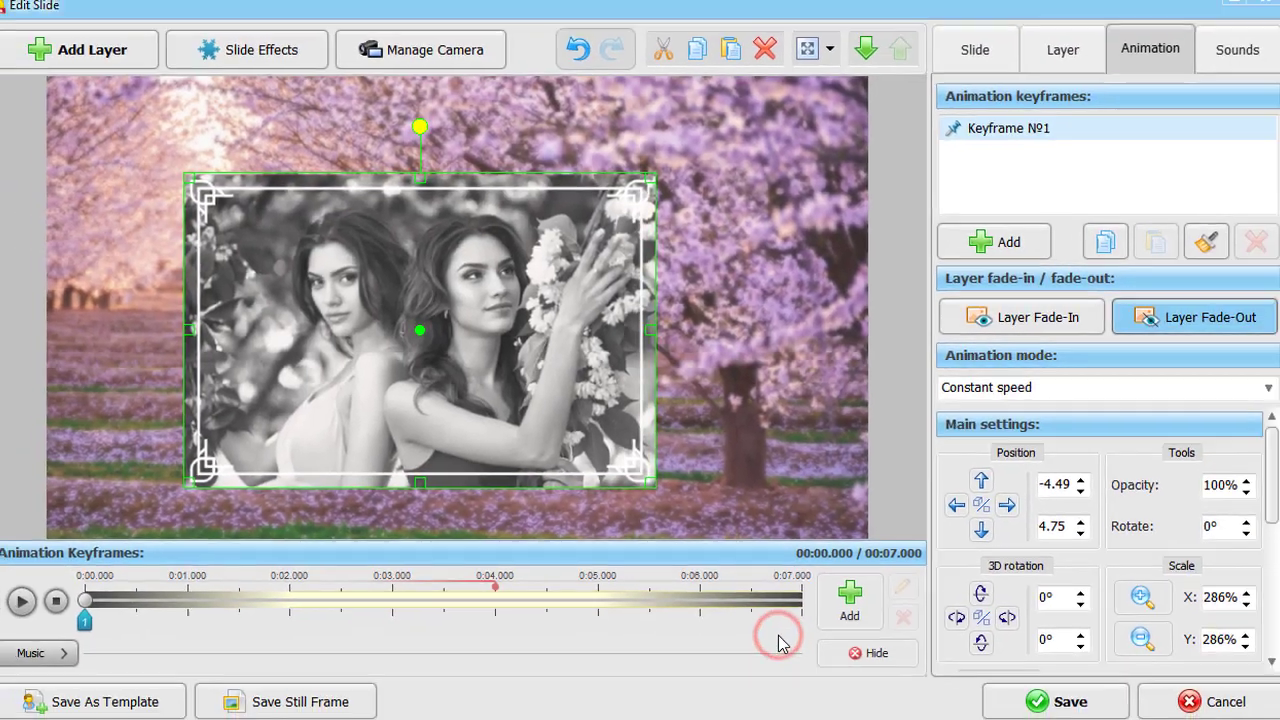